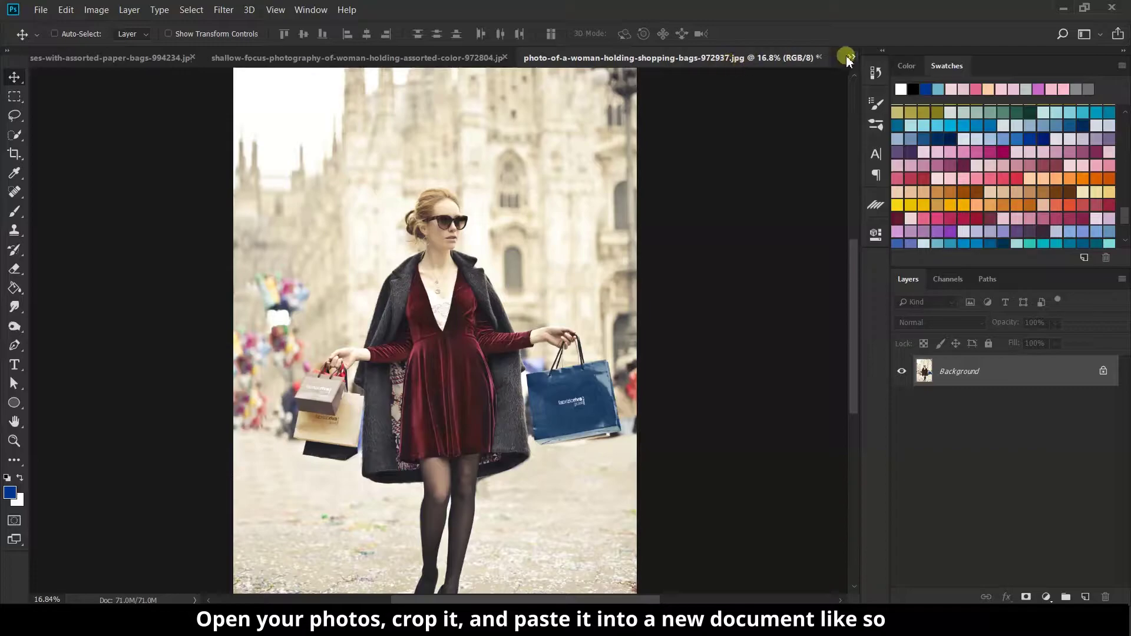
Copy a rectangular selection around the woman's head and upper body in photo-of-a-woman-holding-shopping-bags-972937.jpg.
{"action": "left_click", "coordinate": [722, 105]}
{"action": "left_click", "coordinate": [537, 62]}
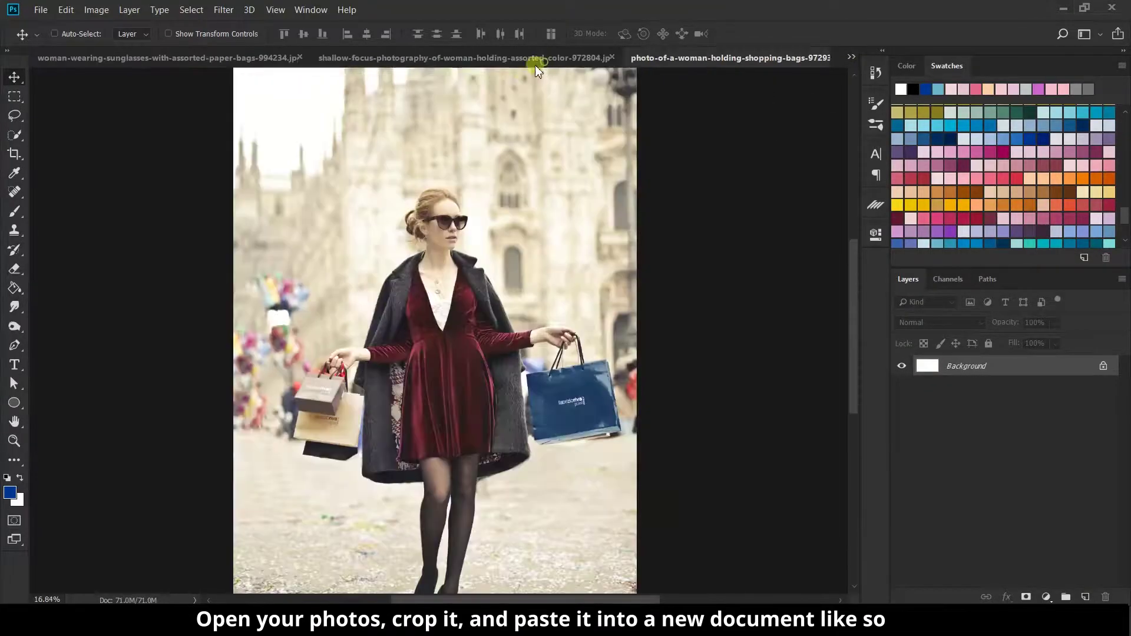
{"action": "left_click", "coordinate": [14, 96]}
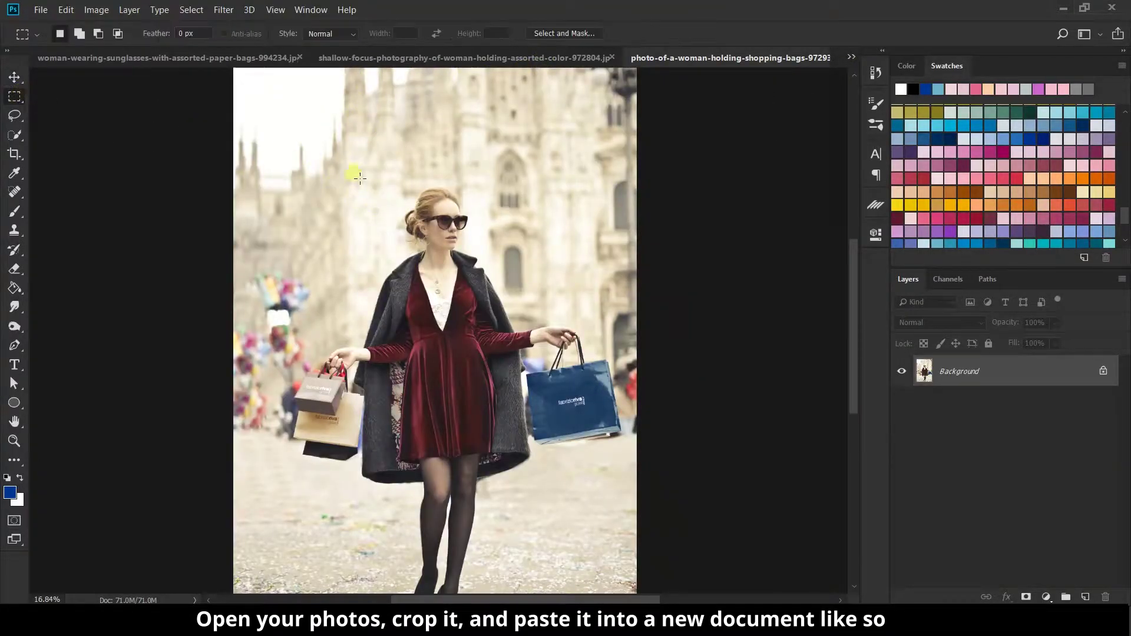
{"action": "left_click_drag", "start_coordinate": [368, 180], "coordinate": [510, 479]}
{"action": "left_click_drag", "start_coordinate": [491, 409], "coordinate": [491, 413]}
{"action": "key", "text": "ctrl+c"}
Paste the copied photo area into Untitled-1 and scale it to about 53 %, placed near the middle of the canvas.
{"action": "left_click", "coordinate": [851, 58]}
{"action": "left_click", "coordinate": [729, 103]}
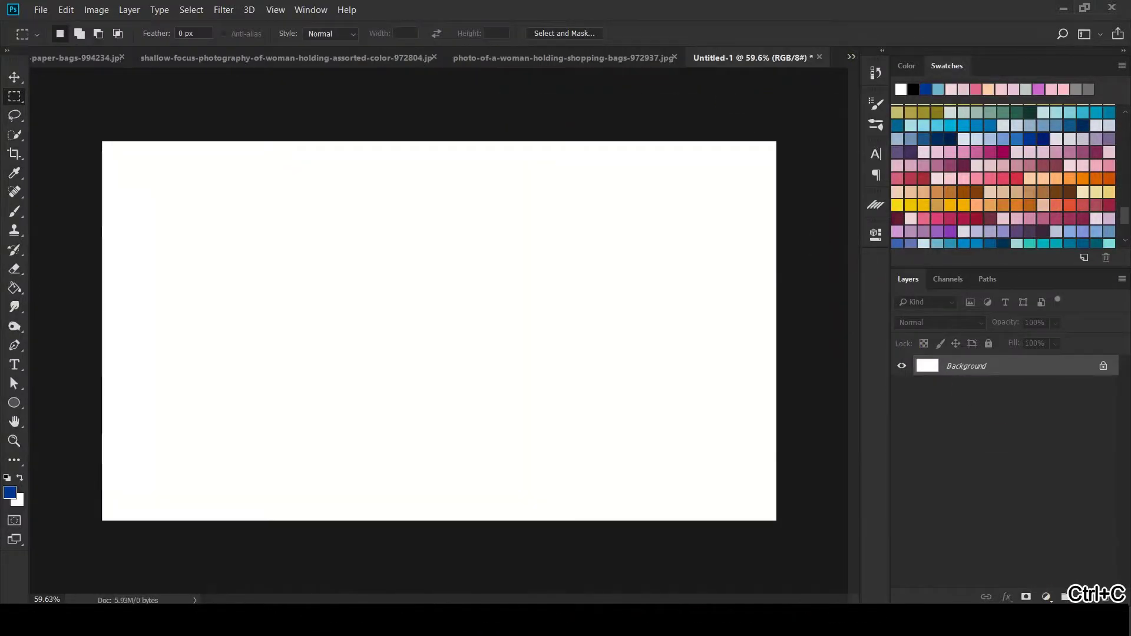
{"action": "key", "text": "ctrl+v"}
{"action": "key", "text": "ctrl+t"}
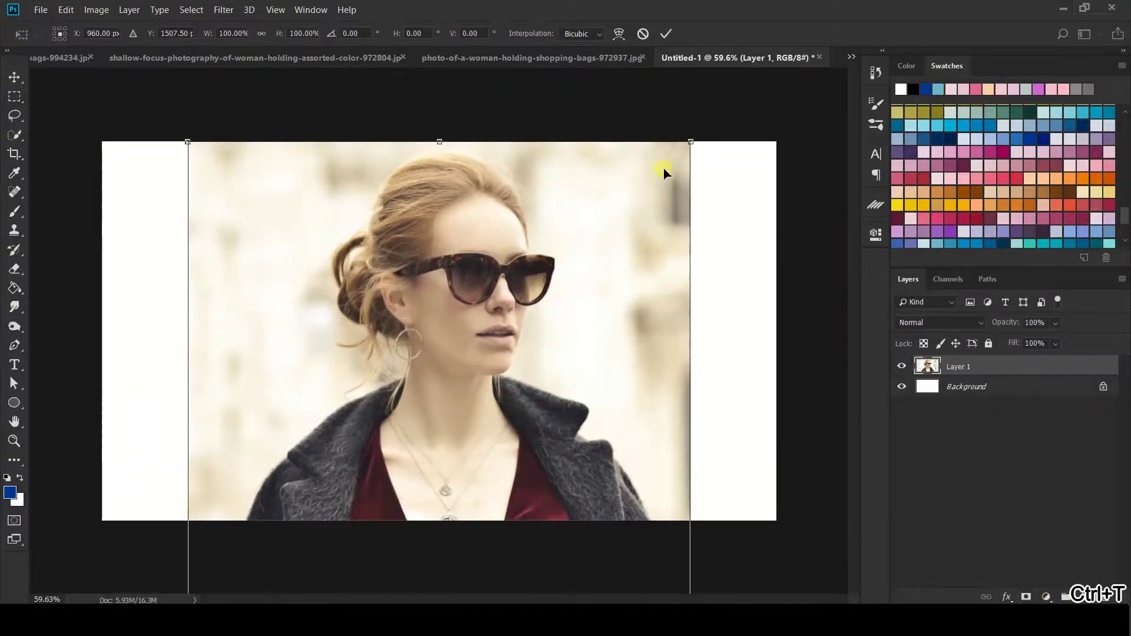
{"action": "left_click_drag", "start_coordinate": [690, 142], "coordinate": [478, 213]}
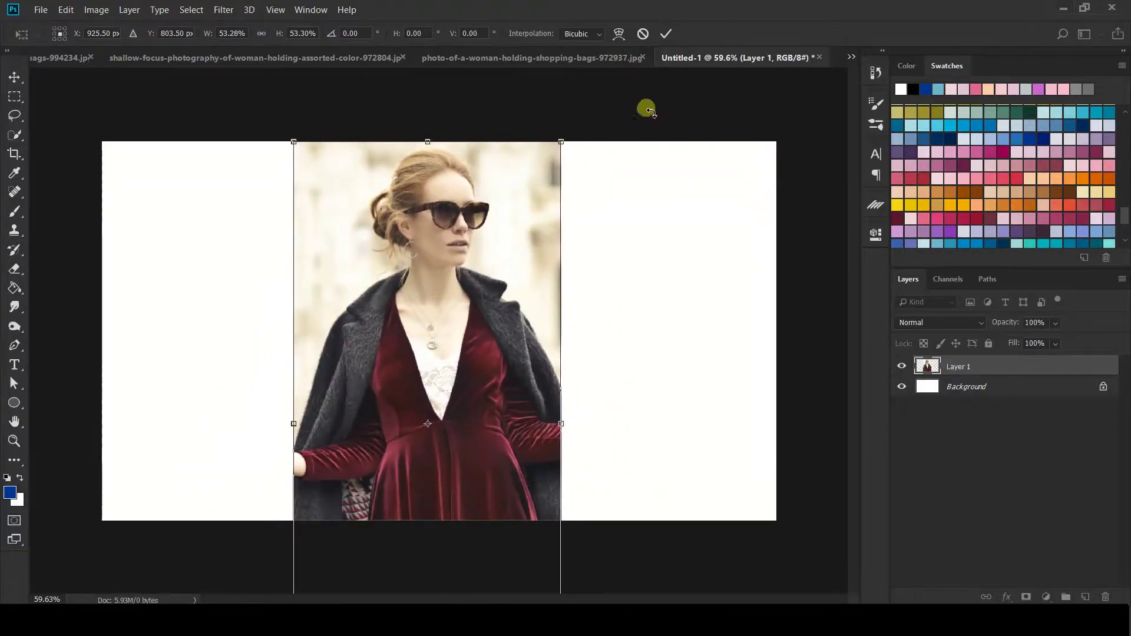
{"action": "left_click", "coordinate": [667, 34]}
Copy a rectangular selection around the woman and her bags in shallow-focus-photography-of-woman-holding-assorted-color-972804.jpg.
{"action": "key", "text": "m"}
{"action": "left_click", "coordinate": [336, 58]}
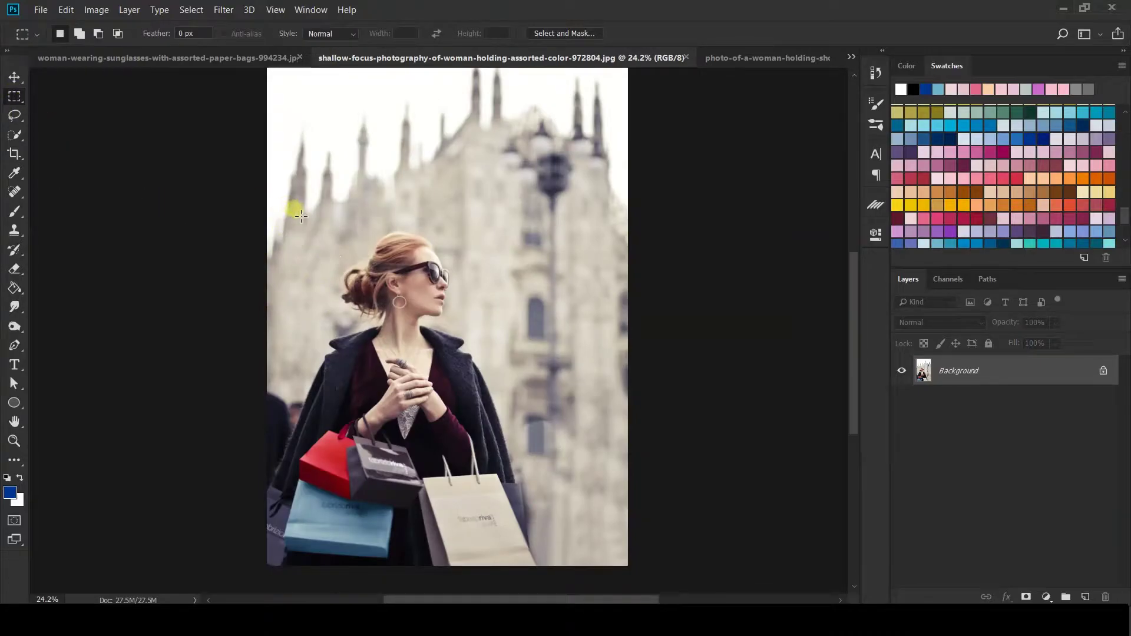
{"action": "left_click_drag", "start_coordinate": [314, 237], "coordinate": [502, 574]}
{"action": "key", "text": "ctrl+c"}
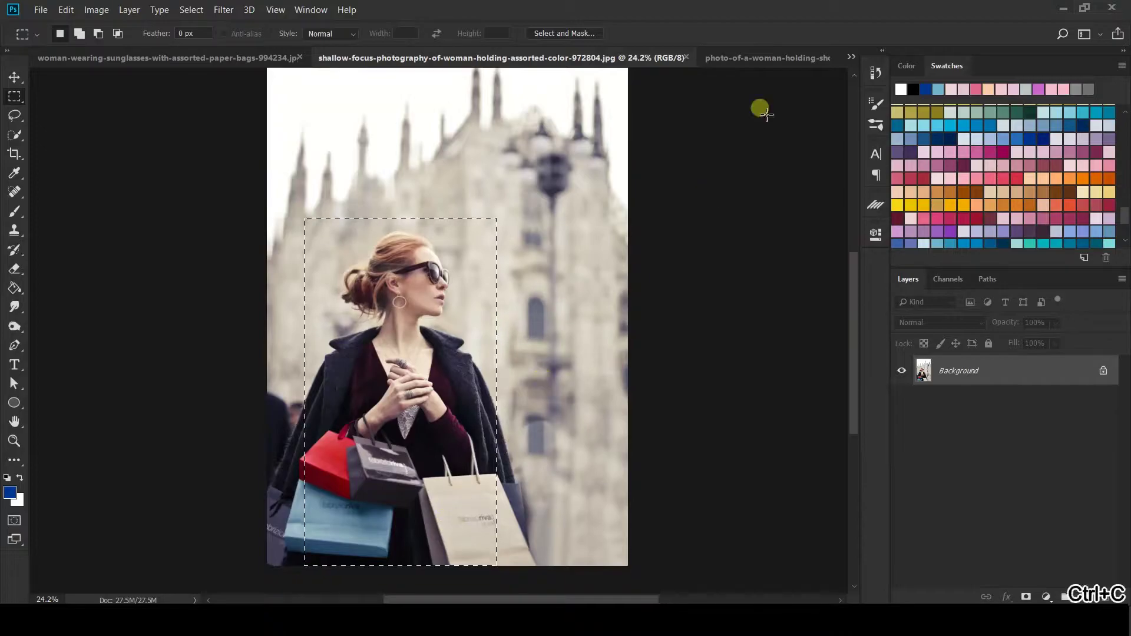
Paste the copied selection into Untitled-1 as a new layer above the first photo.
{"action": "left_click", "coordinate": [850, 56]}
{"action": "left_click", "coordinate": [703, 106]}
{"action": "key", "text": "ctrl+v"}
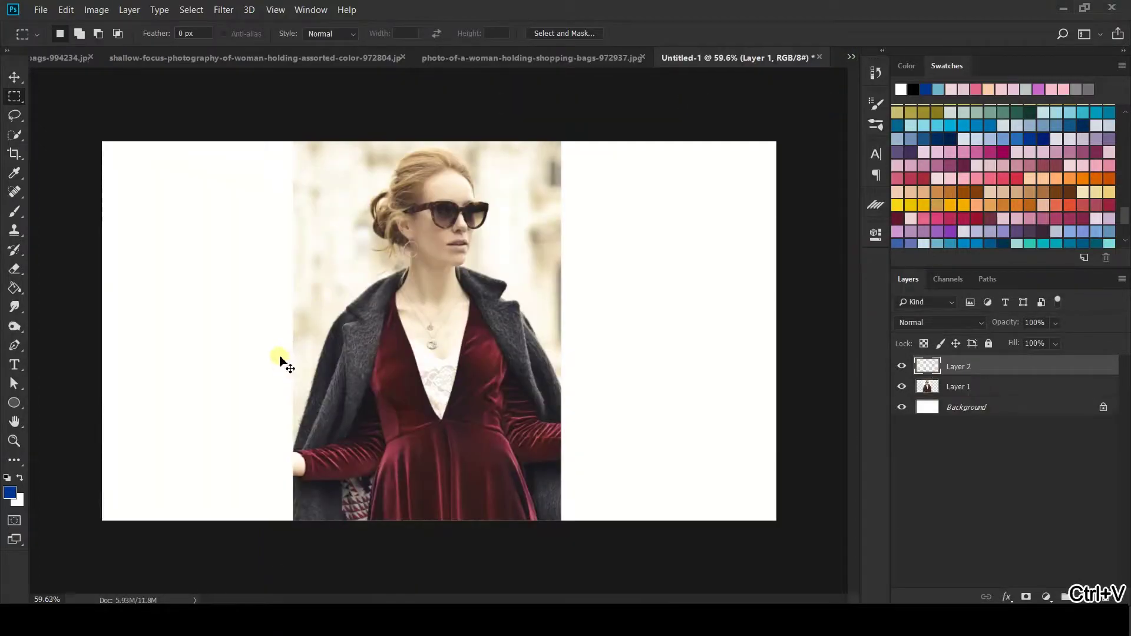
Scale Layer 2 down with Free Transform and place it along the right edge of the canvas.
{"action": "key", "text": "ctrl+t"}
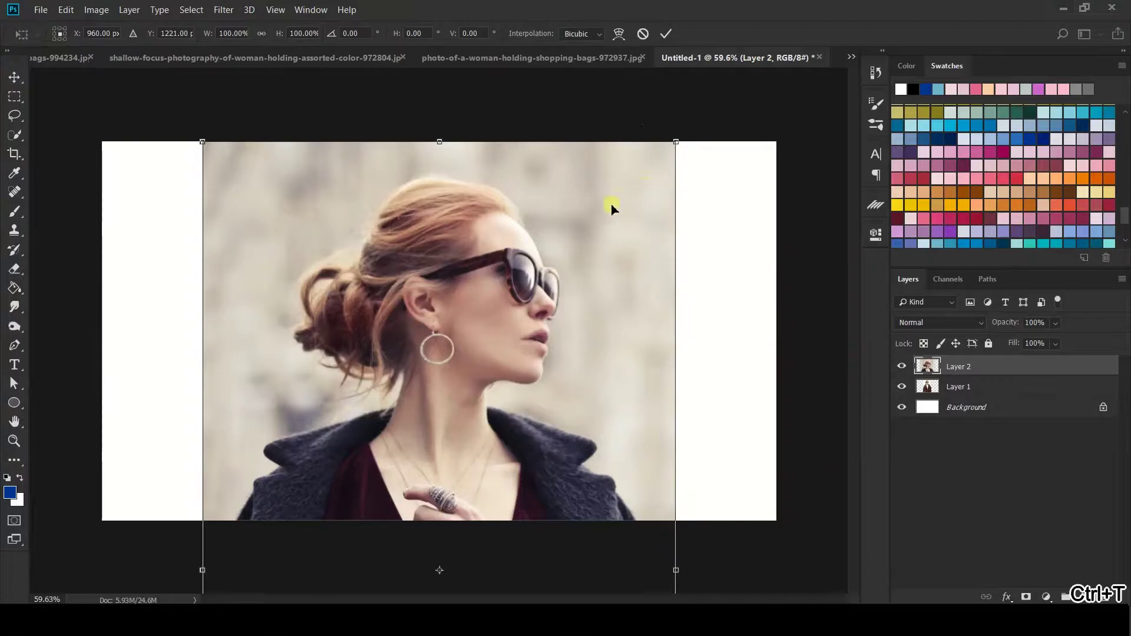
{"action": "left_click_drag", "start_coordinate": [676, 142], "coordinate": [546, 283]}
{"action": "left_click_drag", "start_coordinate": [488, 372], "coordinate": [646, 215]}
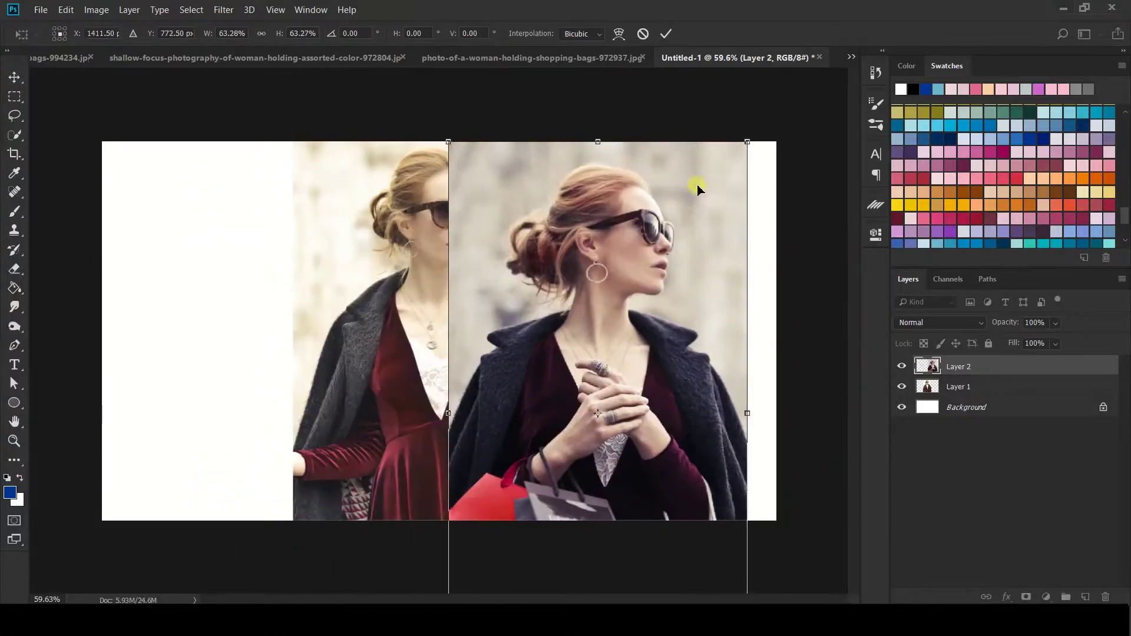
{"action": "left_click_drag", "start_coordinate": [748, 150], "coordinate": [712, 182]}
{"action": "left_click_drag", "start_coordinate": [608, 291], "coordinate": [705, 242]}
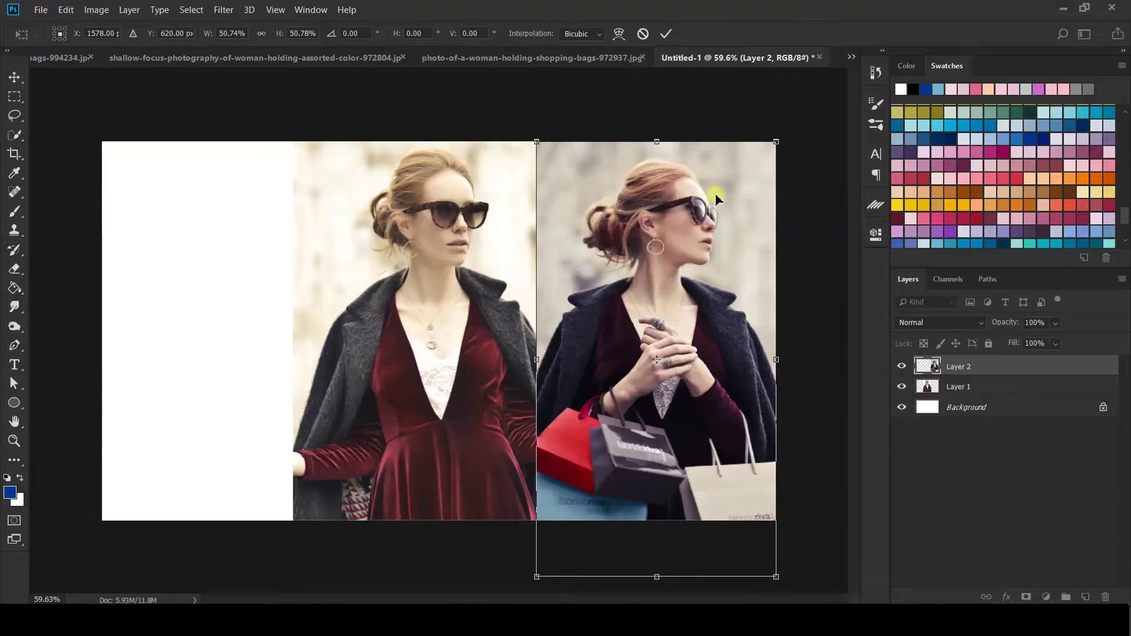
{"action": "left_click_drag", "start_coordinate": [776, 143], "coordinate": [788, 120]}
{"action": "mouse_move", "coordinate": [686, 233]}
{"action": "left_mouse_down"}
{"action": "mouse_move", "coordinate": [687, 219]}
{"action": "mouse_move", "coordinate": [686, 244]}
{"action": "mouse_move", "coordinate": [686, 213]}
{"action": "left_mouse_up"}
{"action": "left_click", "coordinate": [664, 34]}
{"action": "key", "text": "v"}
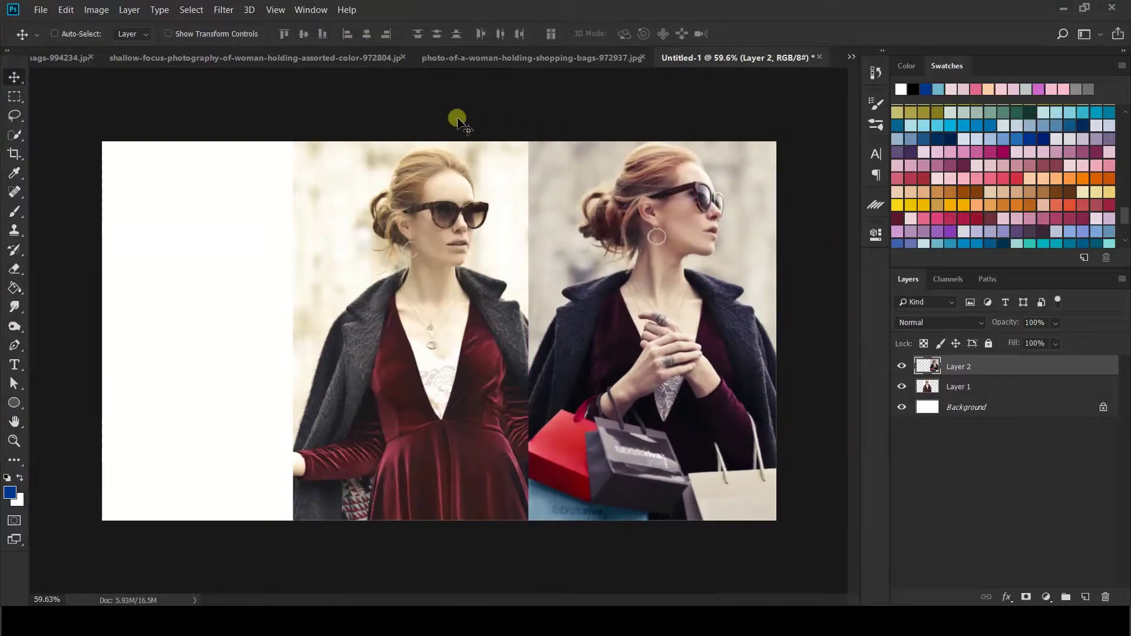
Copy a rectangular selection around the woman in woman-wearing-sunglasses-with-assorted-paper-bags-994234.jpg.
{"action": "left_click", "coordinate": [42, 57]}
{"action": "left_click", "coordinate": [14, 96]}
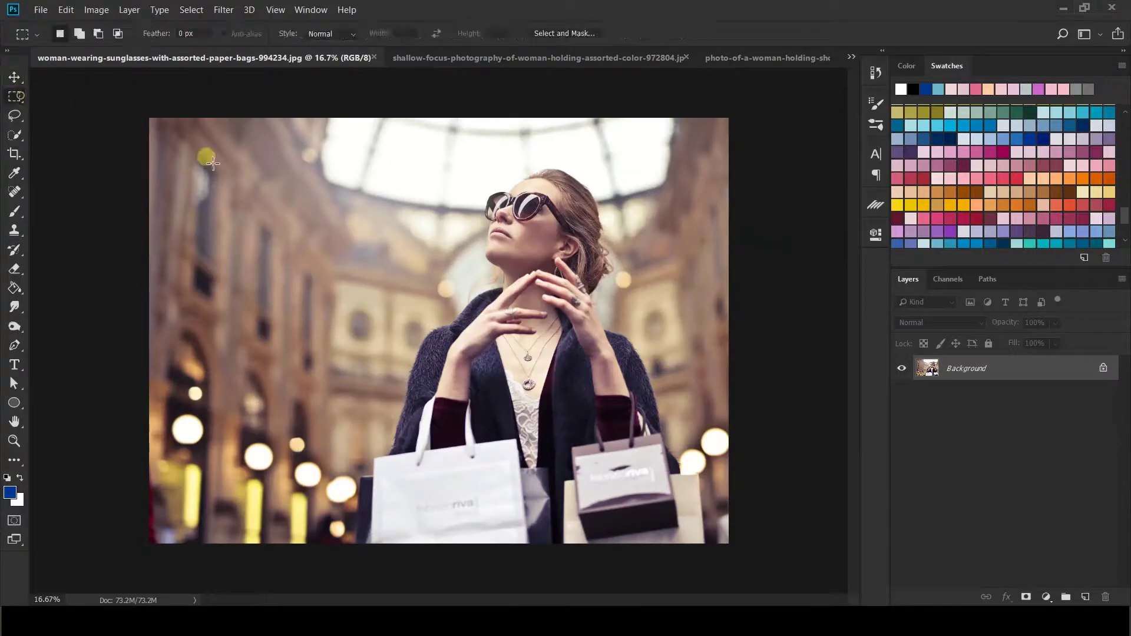
{"action": "left_click_drag", "start_coordinate": [420, 170], "coordinate": [618, 501]}
{"action": "left_click_drag", "start_coordinate": [594, 432], "coordinate": [596, 425]}
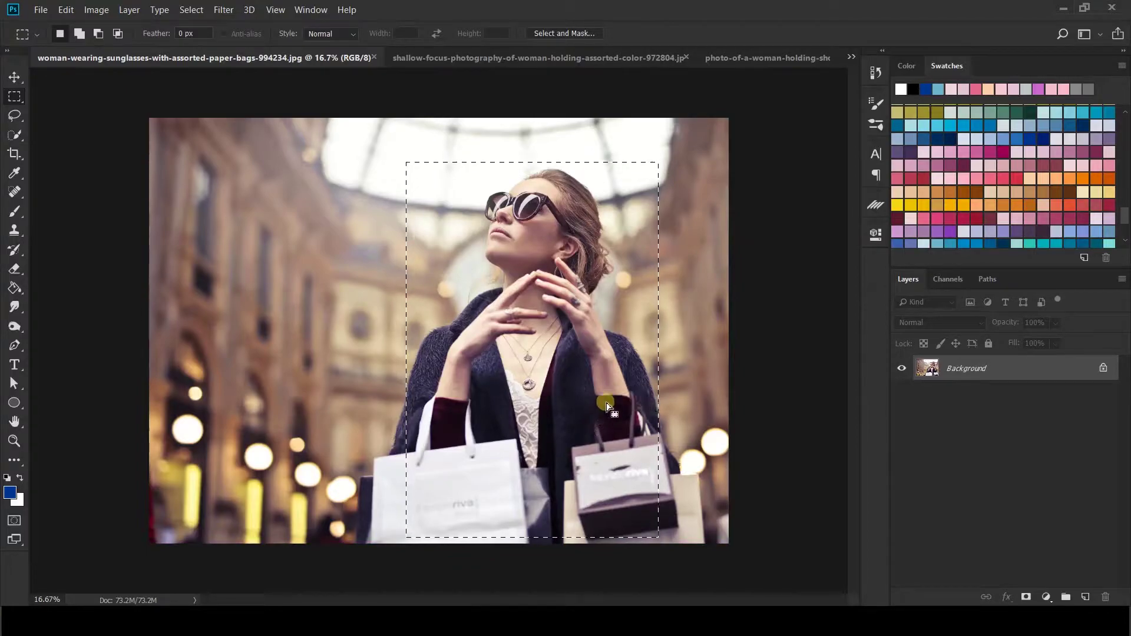
{"action": "key", "text": "ctrl+c"}
Paste the copied selection into Untitled-1 and scale it to about 28.6 %, aligned with the left edge of the canvas.
{"action": "left_click", "coordinate": [852, 57]}
{"action": "left_click", "coordinate": [687, 105]}
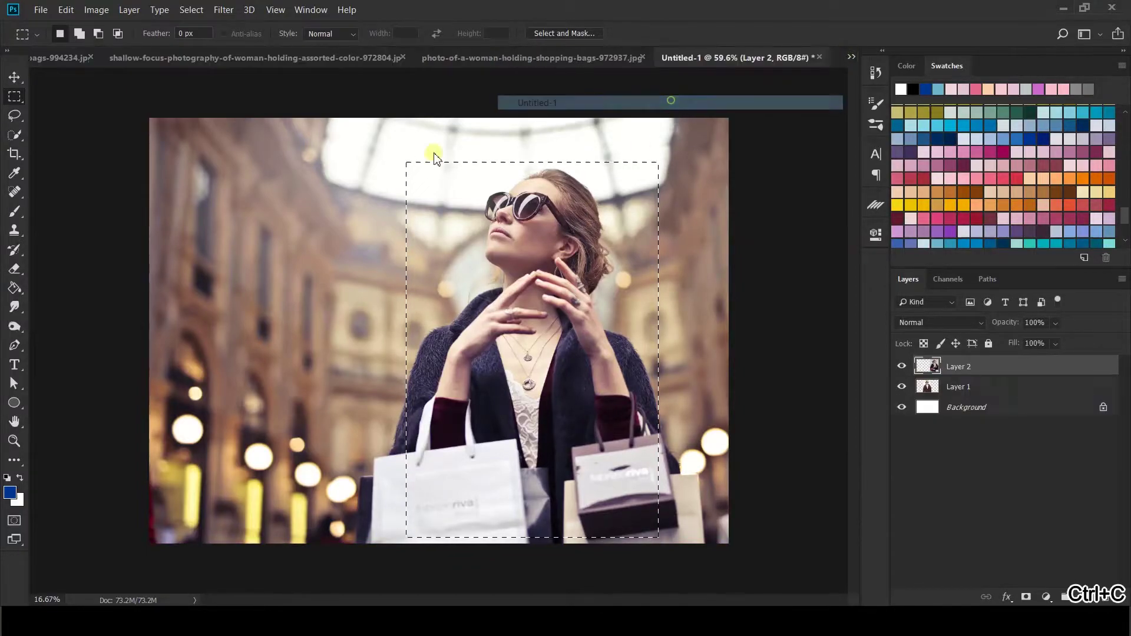
{"action": "key", "text": "ctrl+v"}
{"action": "key", "text": "ctrl+t"}
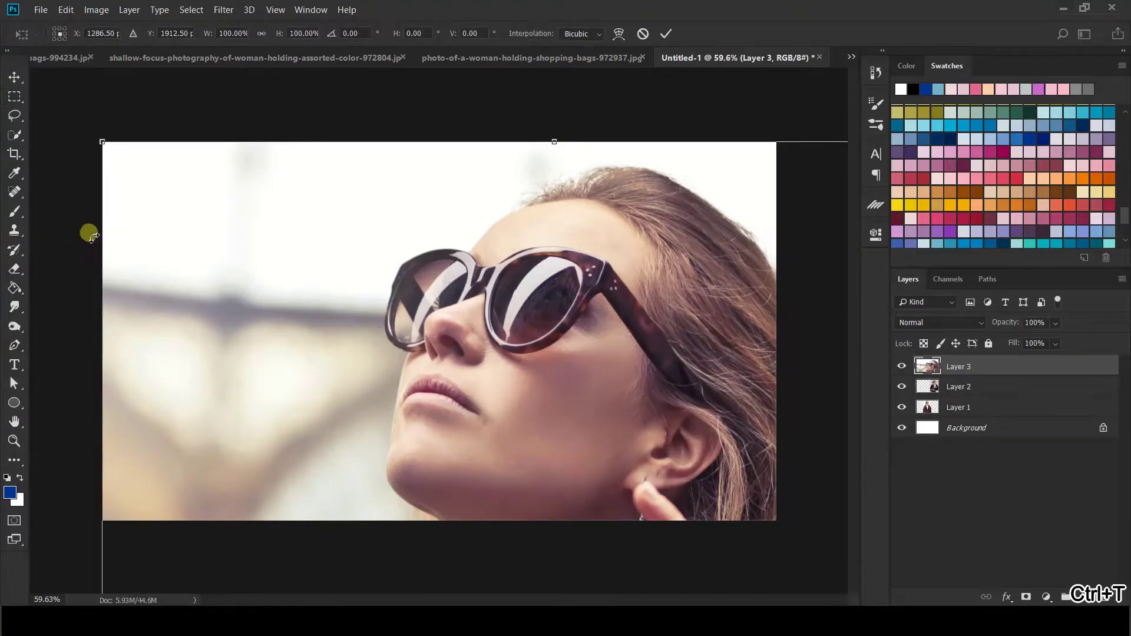
{"action": "left_click_drag", "start_coordinate": [107, 156], "coordinate": [201, 180]}
{"action": "left_click_drag", "start_coordinate": [584, 140], "coordinate": [437, 282]}
{"action": "left_click_drag", "start_coordinate": [392, 406], "coordinate": [280, 251]}
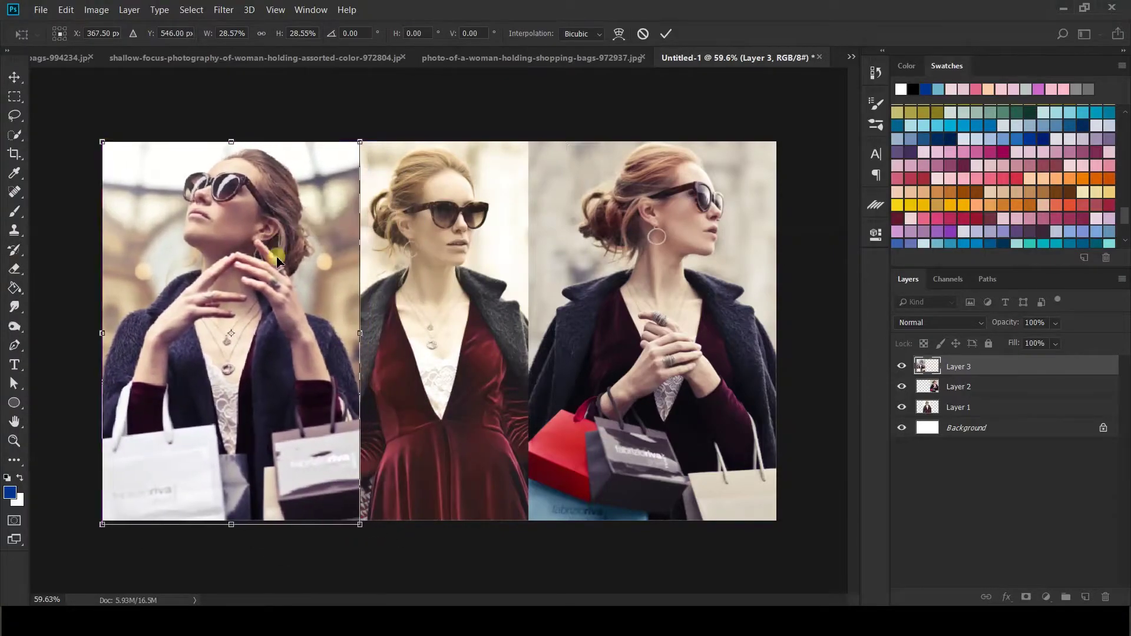
{"action": "left_click", "coordinate": [664, 35]}
Shift Layer 2 slightly to the left on the canvas.
{"action": "scroll", "coordinate": [377, 253], "scroll_direction": "down", "scroll_amount": 3}
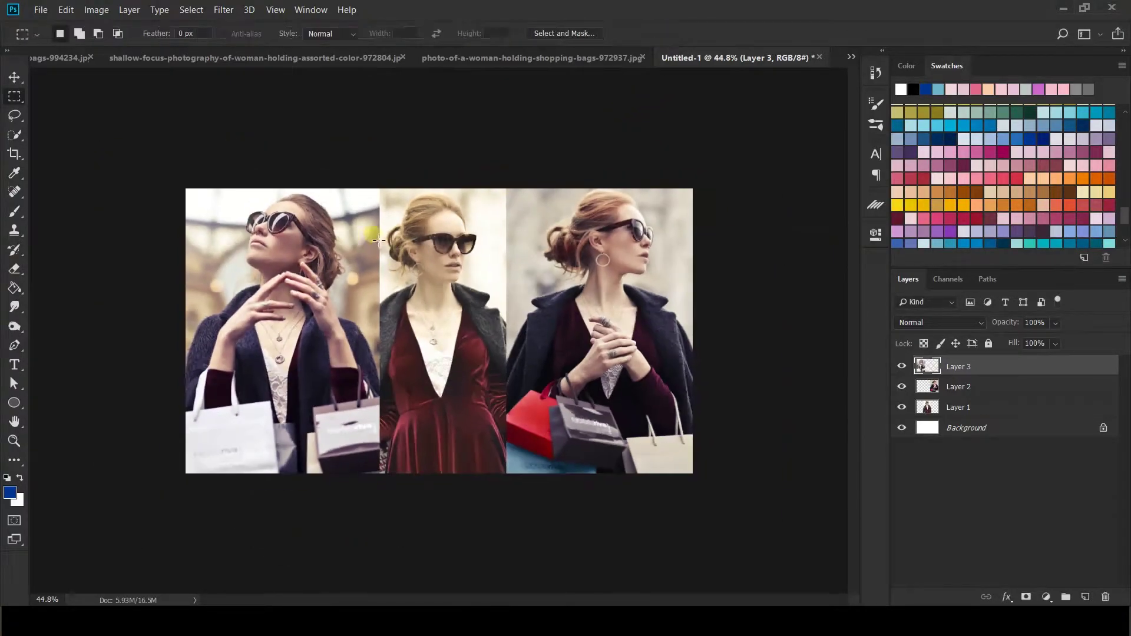
{"action": "scroll", "coordinate": [363, 254], "scroll_direction": "up", "scroll_amount": 4}
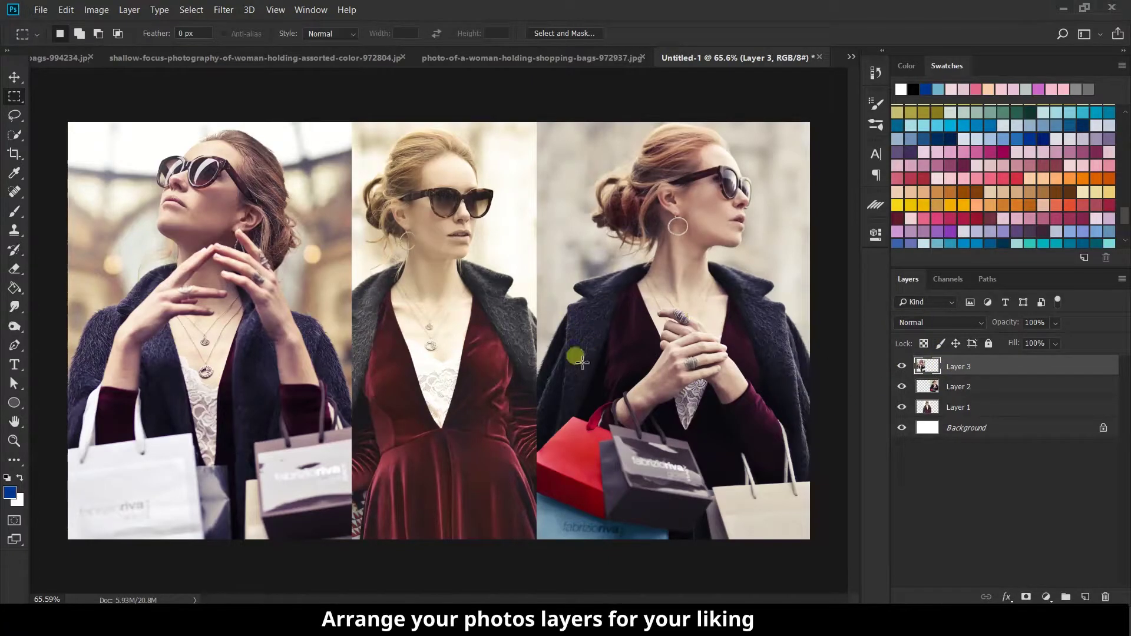
{"action": "left_click", "coordinate": [957, 393]}
{"action": "key", "text": "v"}
{"action": "mouse_move", "coordinate": [779, 388]}
{"action": "left_mouse_down"}
{"action": "mouse_move", "coordinate": [736, 384]}
{"action": "mouse_move", "coordinate": [763, 400]}
{"action": "left_mouse_up"}
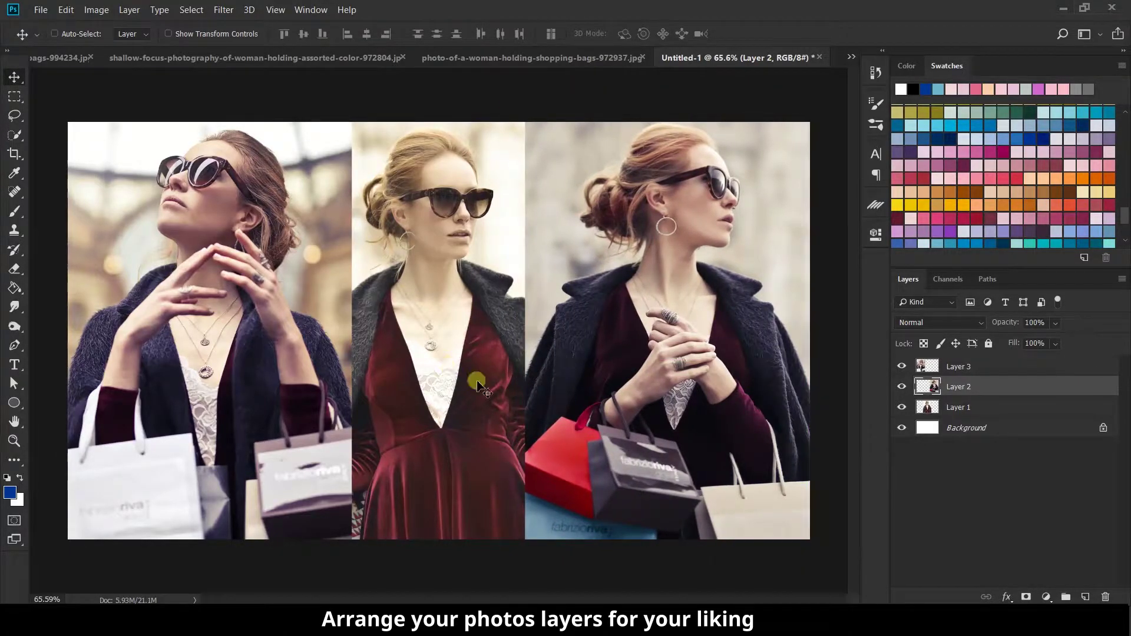
Move Layer 3 to the right side of the canvas, flip it horizontally and shift it slightly back toward the middle.
{"action": "left_click", "coordinate": [936, 366]}
{"action": "left_click_drag", "start_coordinate": [162, 405], "coordinate": [669, 396]}
{"action": "left_click", "coordinate": [66, 9]}
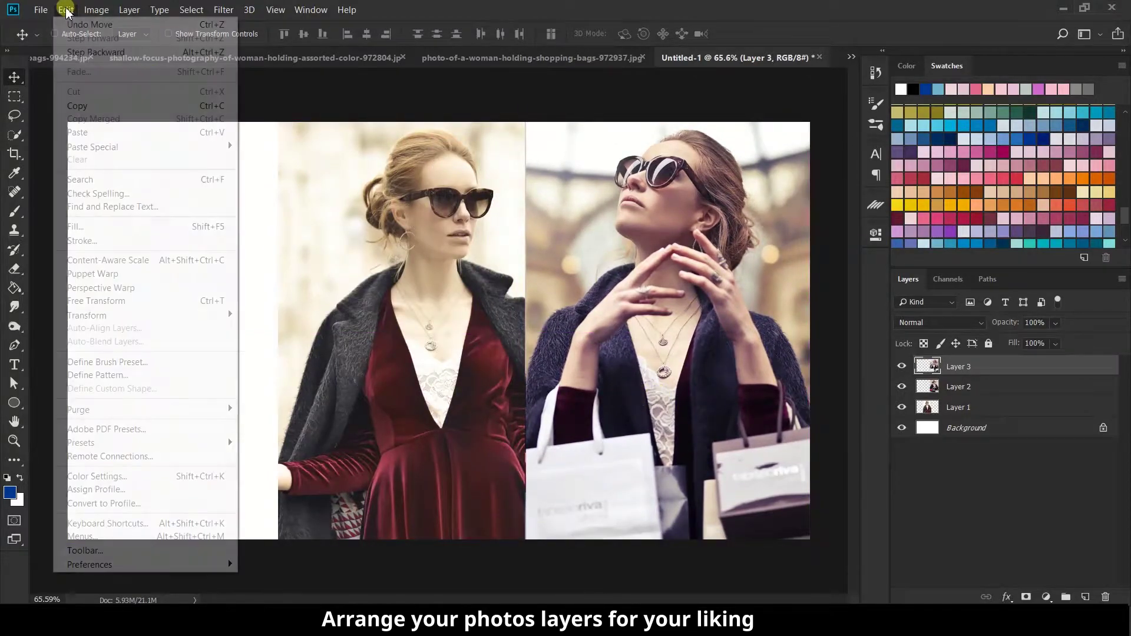
{"action": "mouse_move", "coordinate": [108, 316]}
{"action": "left_click", "coordinate": [305, 471]}
{"action": "left_click_drag", "start_coordinate": [618, 380], "coordinate": [569, 372]}
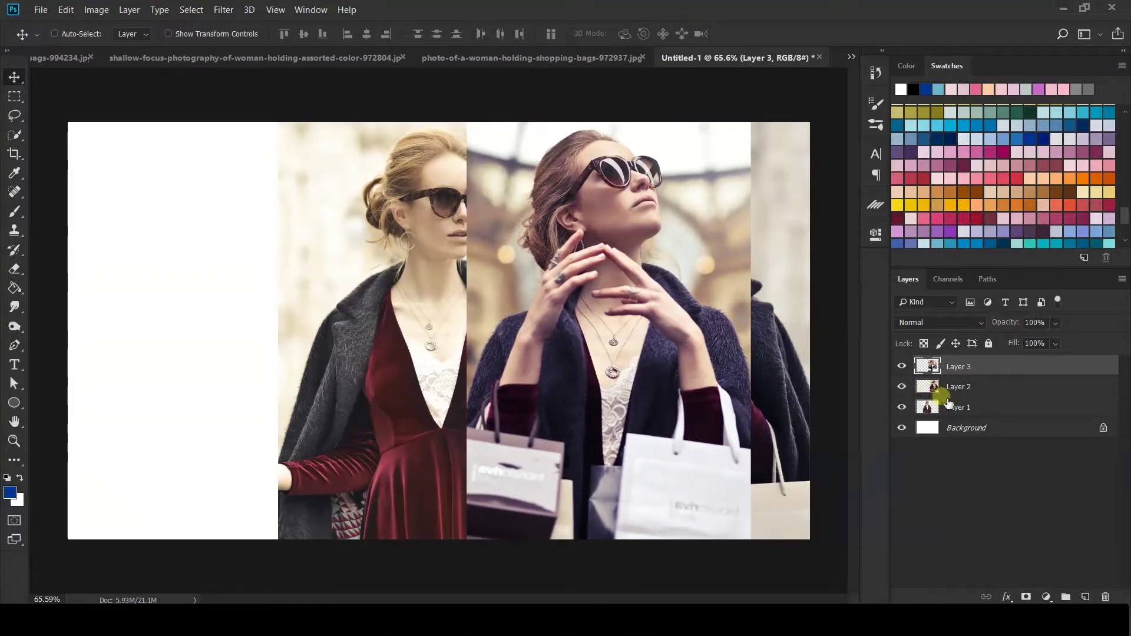
Move Layer 2 to the left side of the canvas, flip it horizontally and nudge it slightly further left.
{"action": "left_click", "coordinate": [943, 389]}
{"action": "left_click_drag", "start_coordinate": [749, 384], "coordinate": [353, 386]}
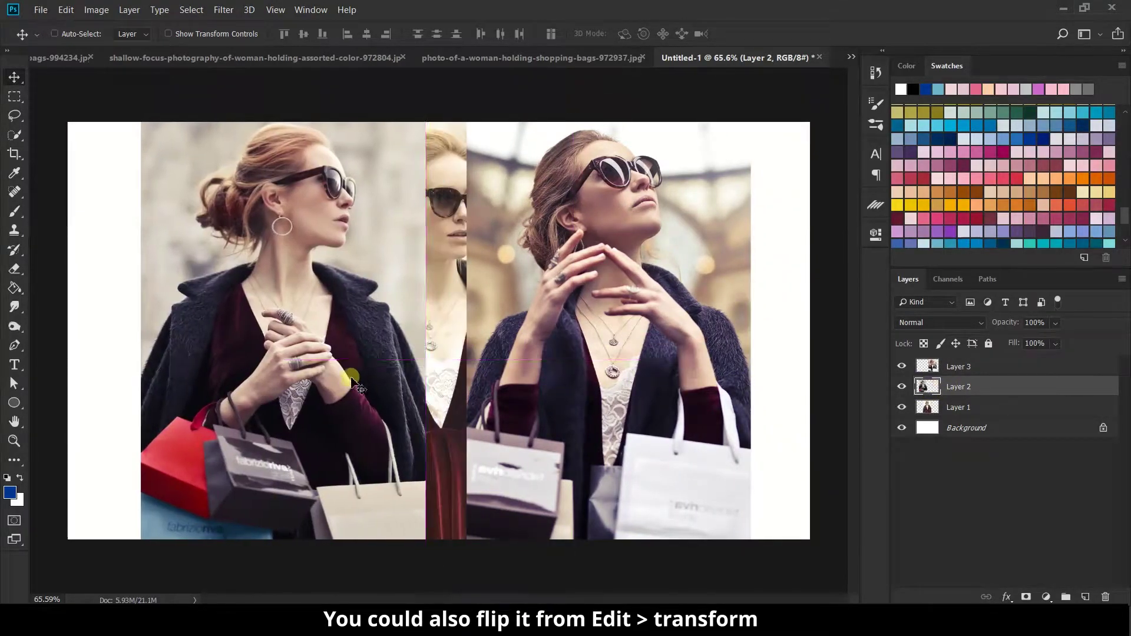
{"action": "left_click", "coordinate": [66, 9]}
{"action": "mouse_move", "coordinate": [118, 313]}
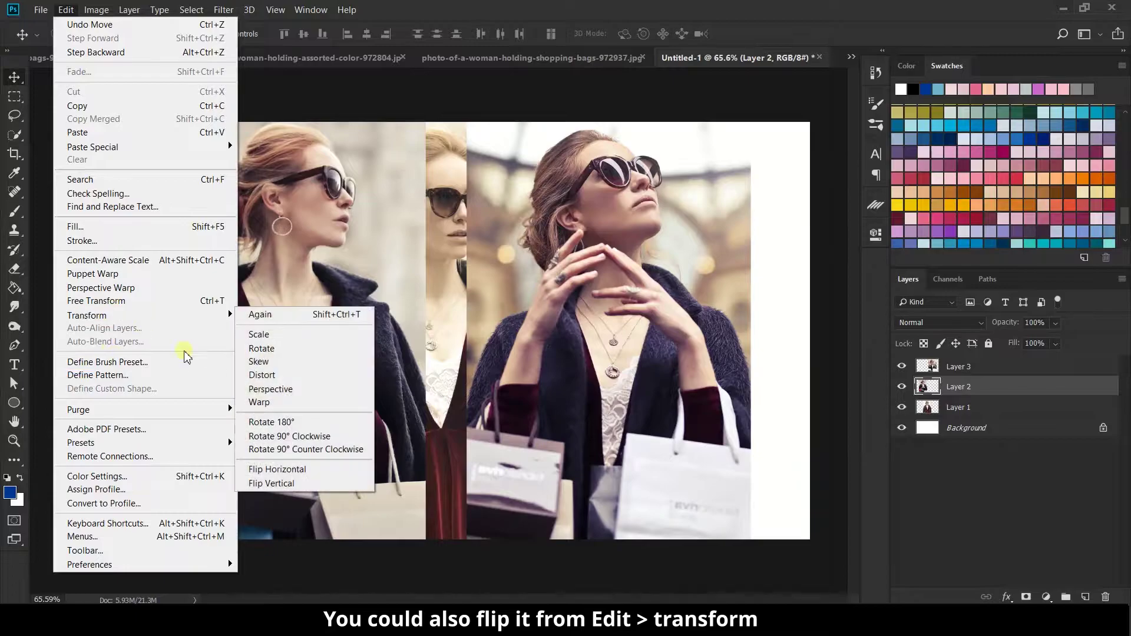
{"action": "left_click", "coordinate": [285, 469]}
{"action": "mouse_move", "coordinate": [298, 383]}
{"action": "left_mouse_down"}
{"action": "mouse_move", "coordinate": [224, 380]}
{"action": "mouse_move", "coordinate": [326, 380]}
{"action": "mouse_move", "coordinate": [280, 380]}
{"action": "left_mouse_up"}
Bring Layer 1 to the top of the layer stack and shift its photo so it overlaps both neighbouring photos.
{"action": "left_click_drag", "start_coordinate": [954, 407], "coordinate": [942, 366]}
{"action": "left_click_drag", "start_coordinate": [565, 359], "coordinate": [504, 332]}
{"action": "scroll", "coordinate": [502, 299], "scroll_direction": "down", "scroll_amount": 1}
{"action": "scroll", "coordinate": [471, 347], "scroll_direction": "up", "scroll_amount": 1}
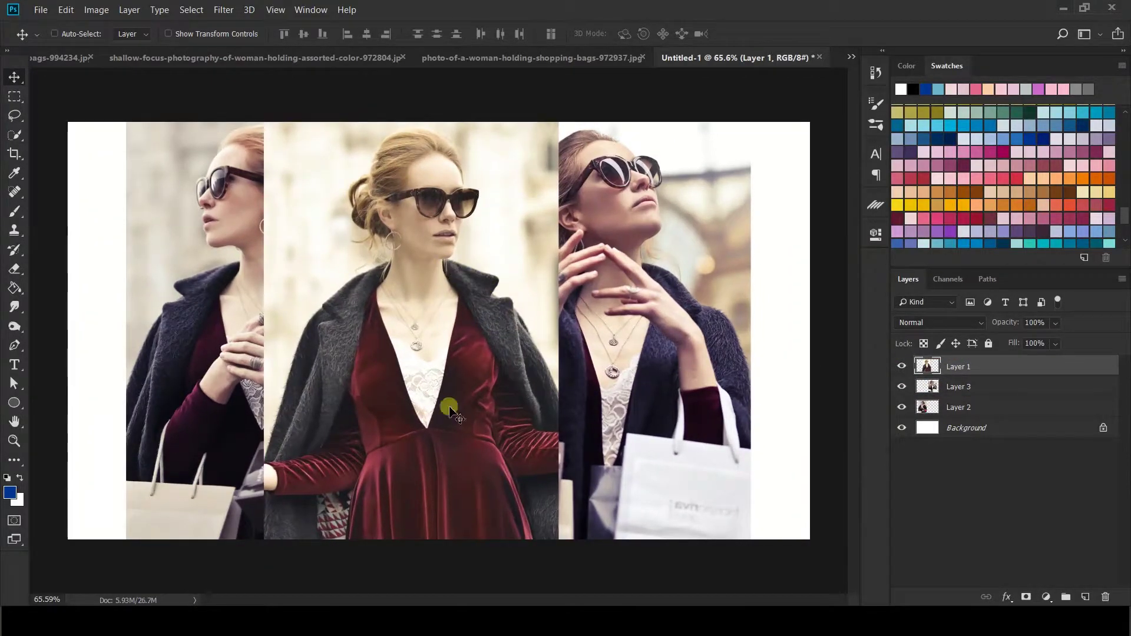
Try different channel combinations in Layer 1's blending options and keep only the G and B channels enabled.
{"action": "double_click", "coordinate": [937, 375]}
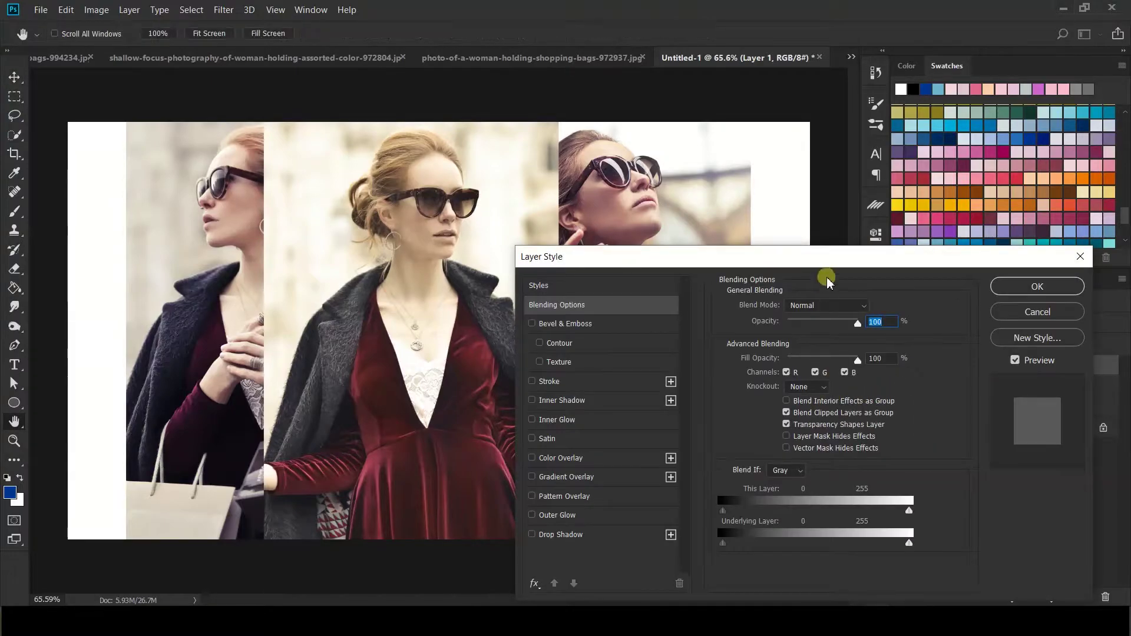
{"action": "left_click_drag", "start_coordinate": [826, 259], "coordinate": [832, 245]}
{"action": "left_click", "coordinate": [849, 355]}
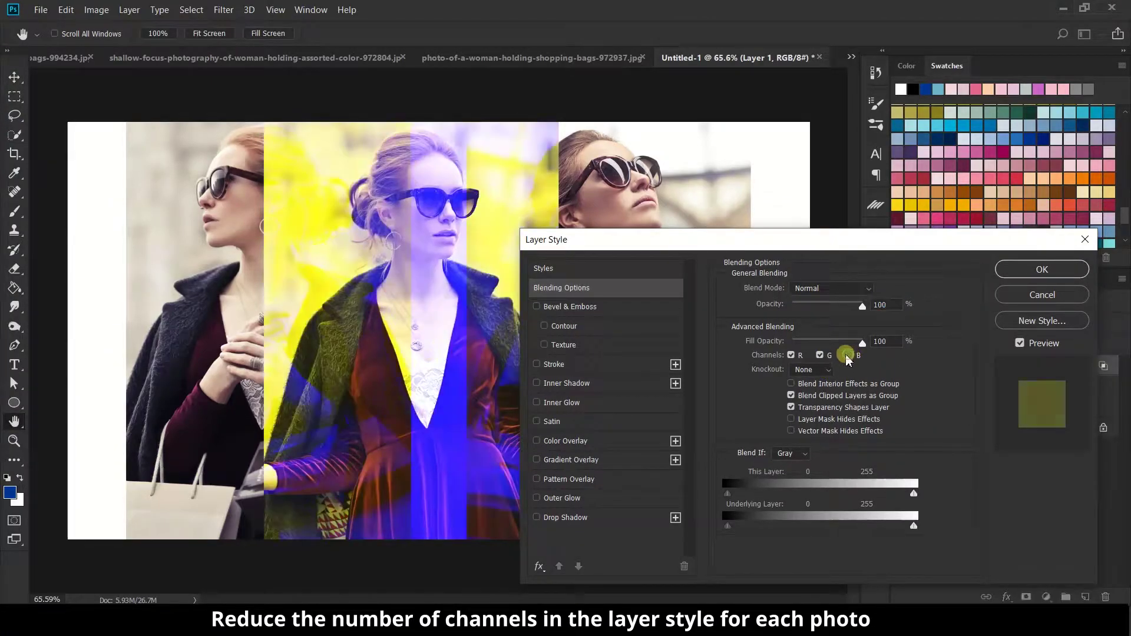
{"action": "left_click", "coordinate": [820, 355]}
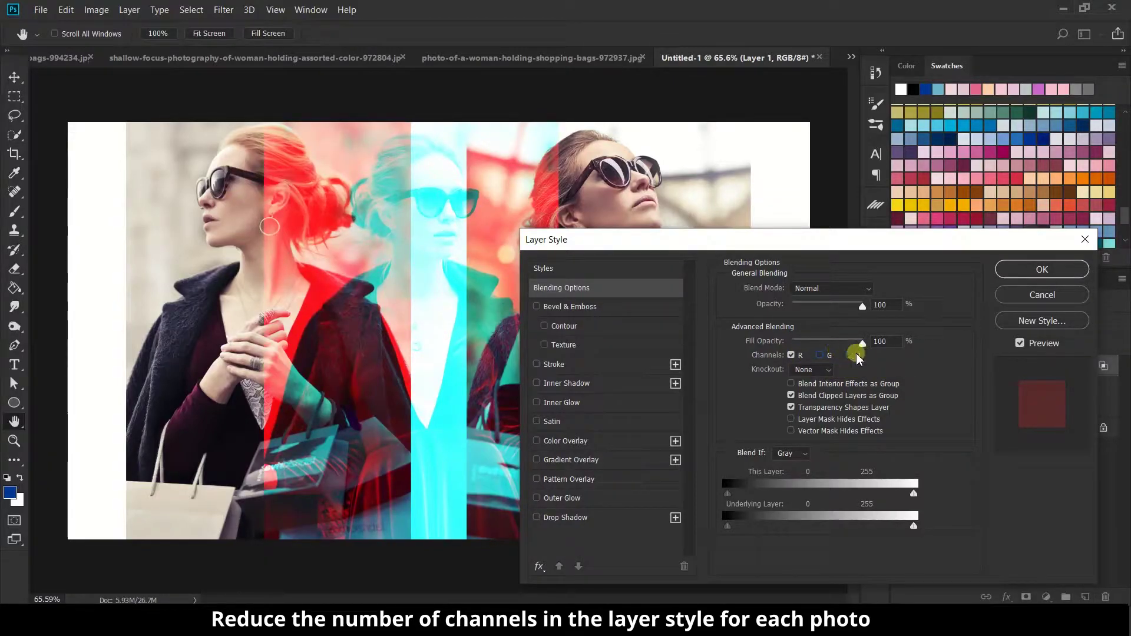
{"action": "left_click", "coordinate": [820, 355]}
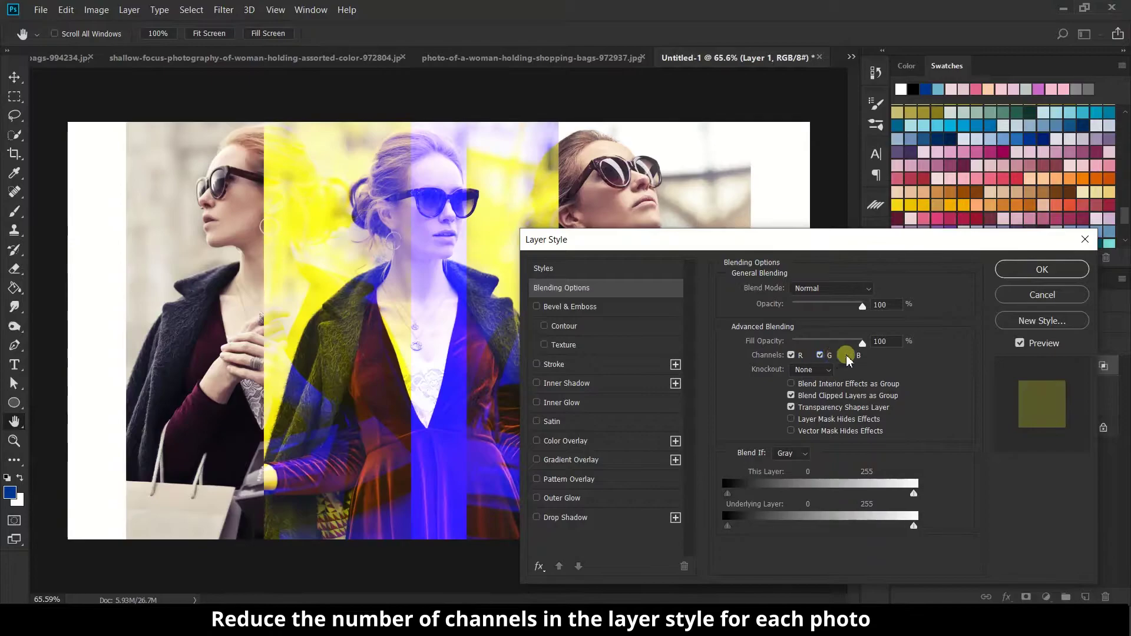
{"action": "left_click", "coordinate": [849, 355]}
{"action": "left_click", "coordinate": [822, 356]}
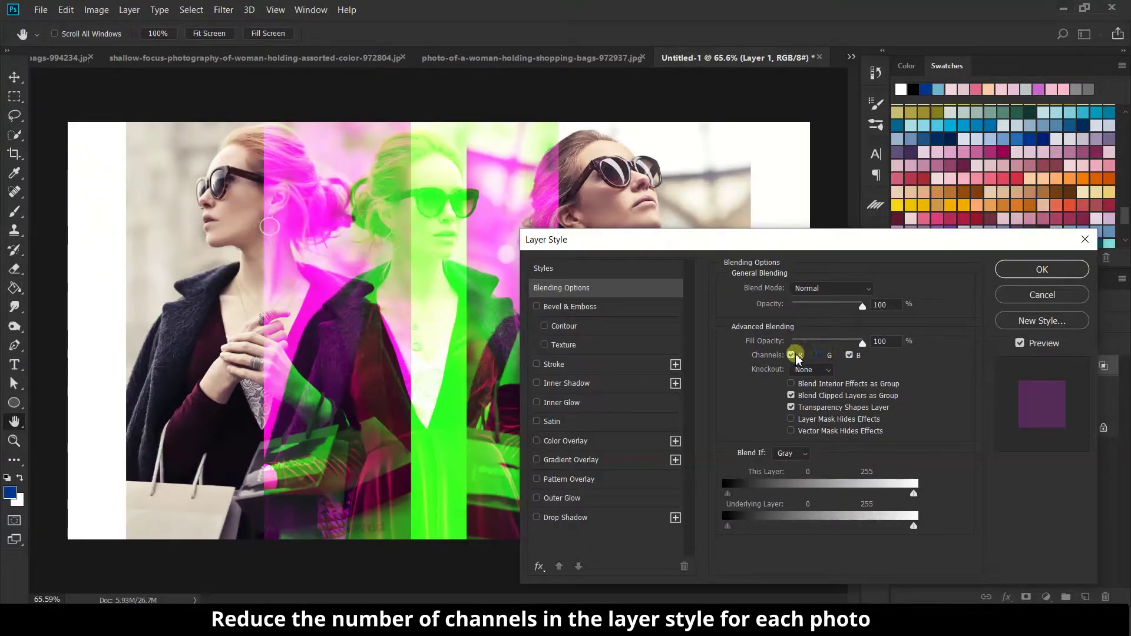
{"action": "left_click", "coordinate": [793, 356]}
{"action": "left_click", "coordinate": [821, 356]}
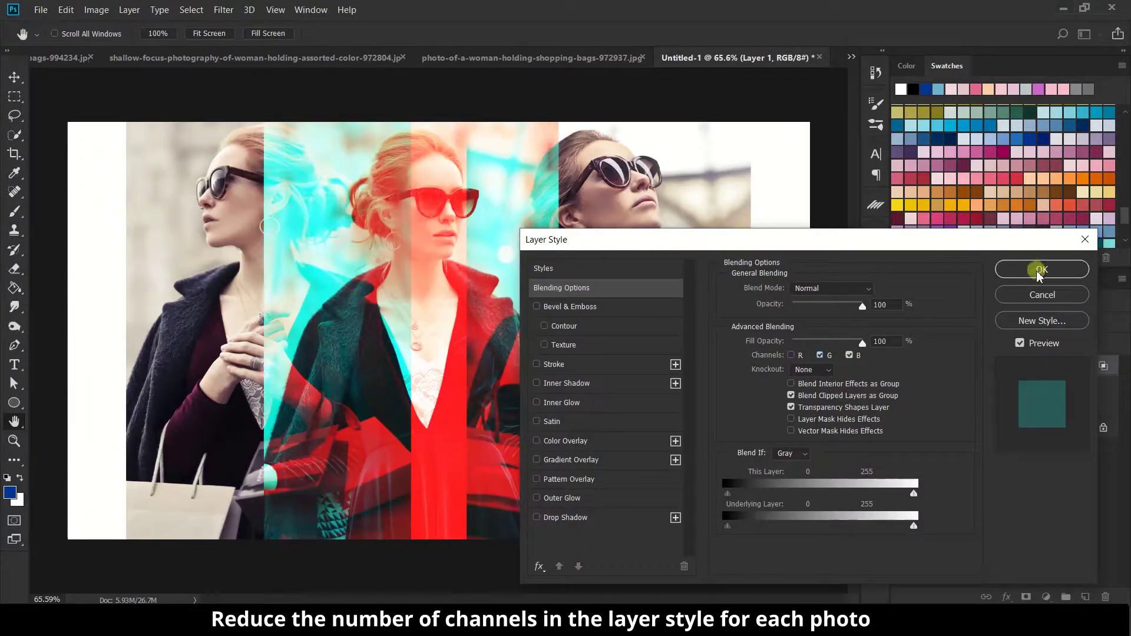
{"action": "left_click", "coordinate": [1040, 270]}
Disable the G and B channels in Layer 3's blending options, leaving only R enabled.
{"action": "double_click", "coordinate": [925, 389]}
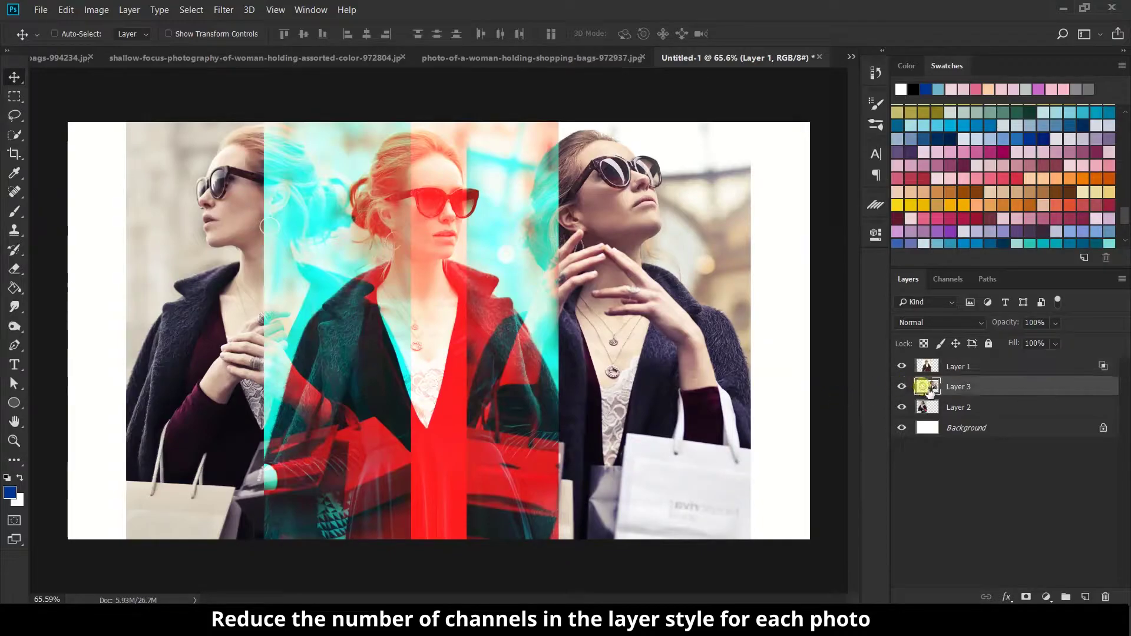
{"action": "left_click", "coordinate": [823, 355]}
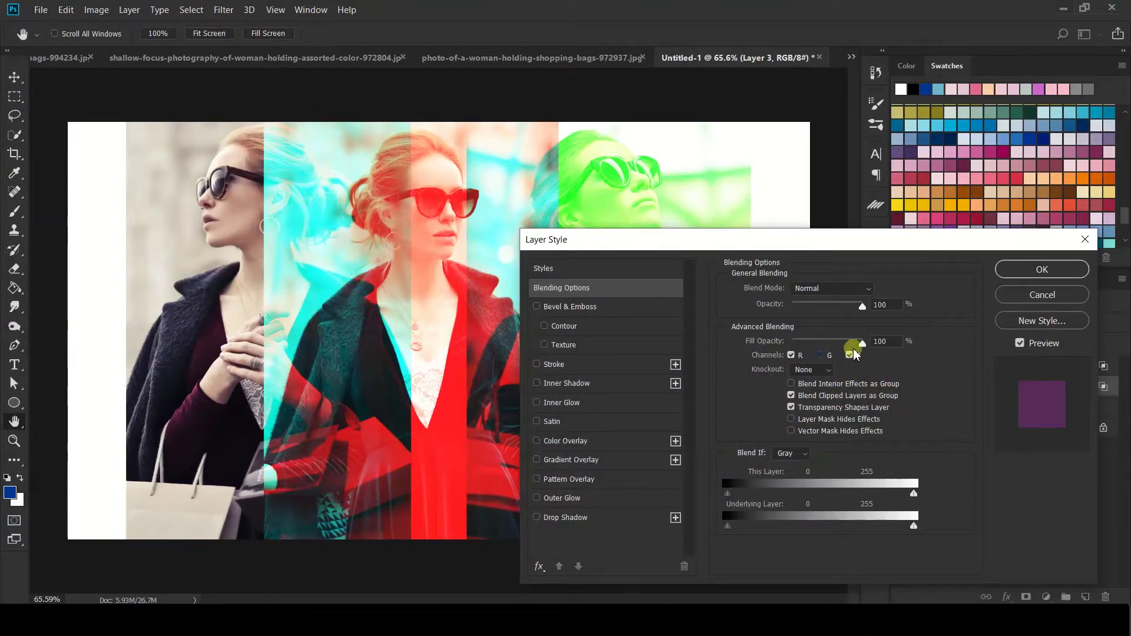
{"action": "left_click", "coordinate": [848, 355]}
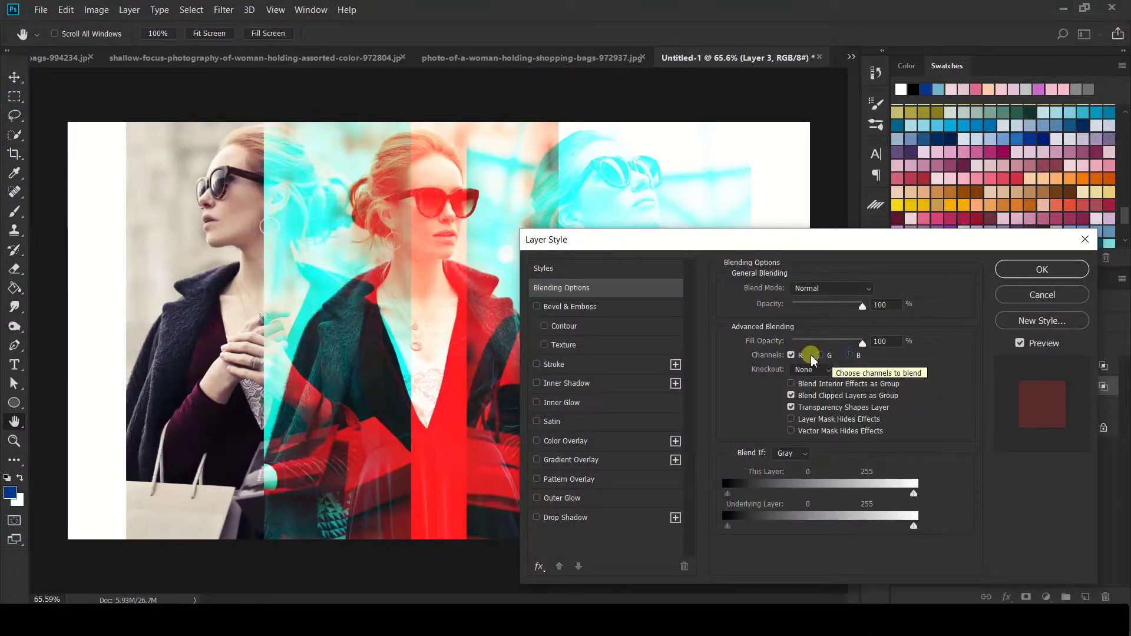
{"action": "left_click", "coordinate": [1011, 268]}
Try different channel combinations in Layer 2's blending options and keep only the G channel enabled.
{"action": "double_click", "coordinate": [936, 406]}
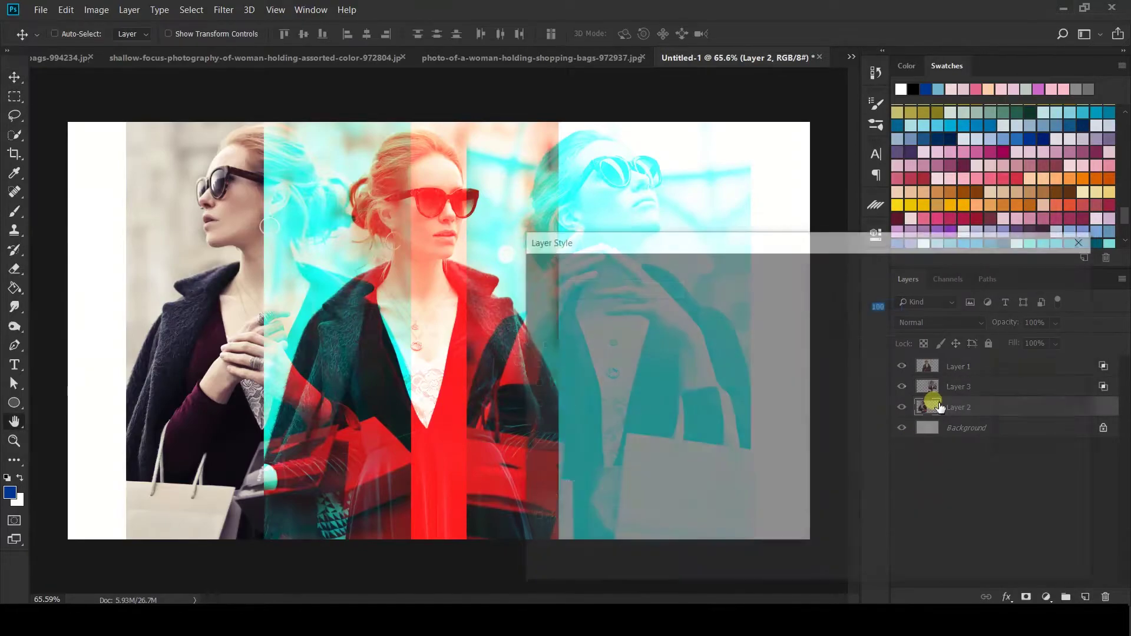
{"action": "left_click", "coordinate": [820, 355]}
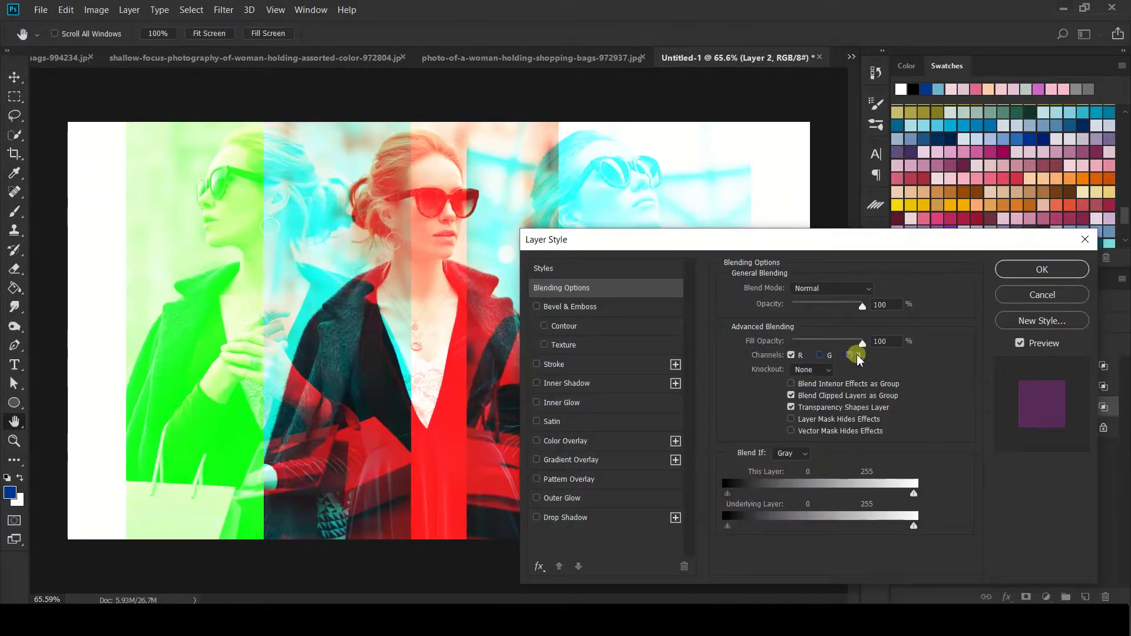
{"action": "left_click", "coordinate": [790, 356]}
{"action": "left_click", "coordinate": [790, 356]}
{"action": "left_click", "coordinate": [849, 355]}
{"action": "left_click", "coordinate": [820, 355]}
{"action": "left_click", "coordinate": [791, 356]}
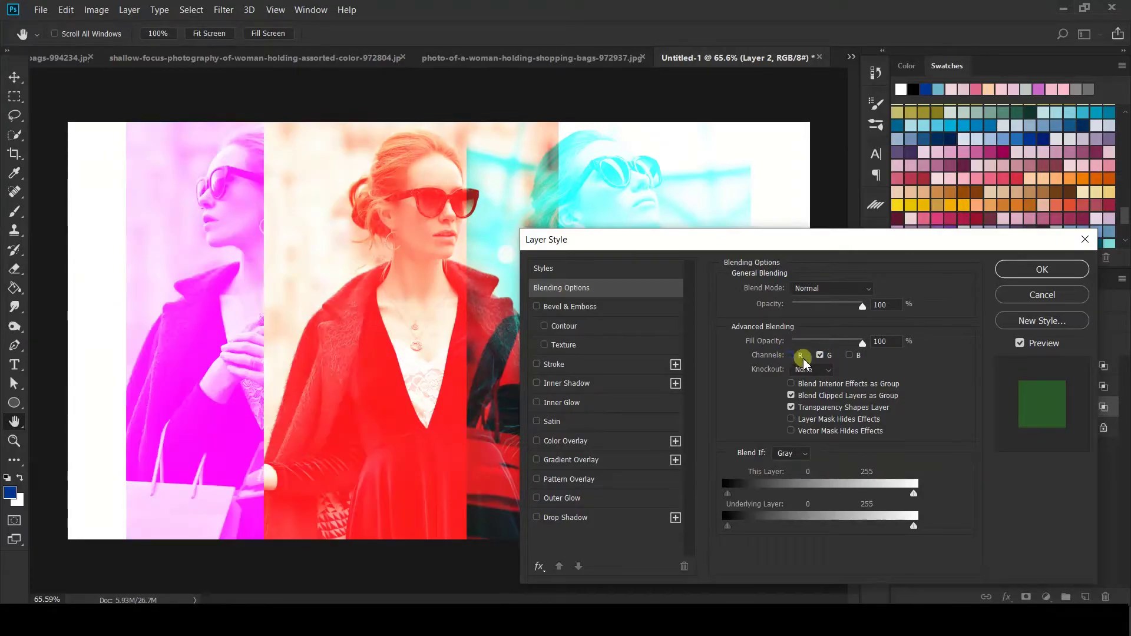
{"action": "left_click", "coordinate": [1037, 270]}
Shift Layer 2's photo right and bring the layer to the top of the stack so it overlaps the middle photo.
{"action": "key", "text": "v"}
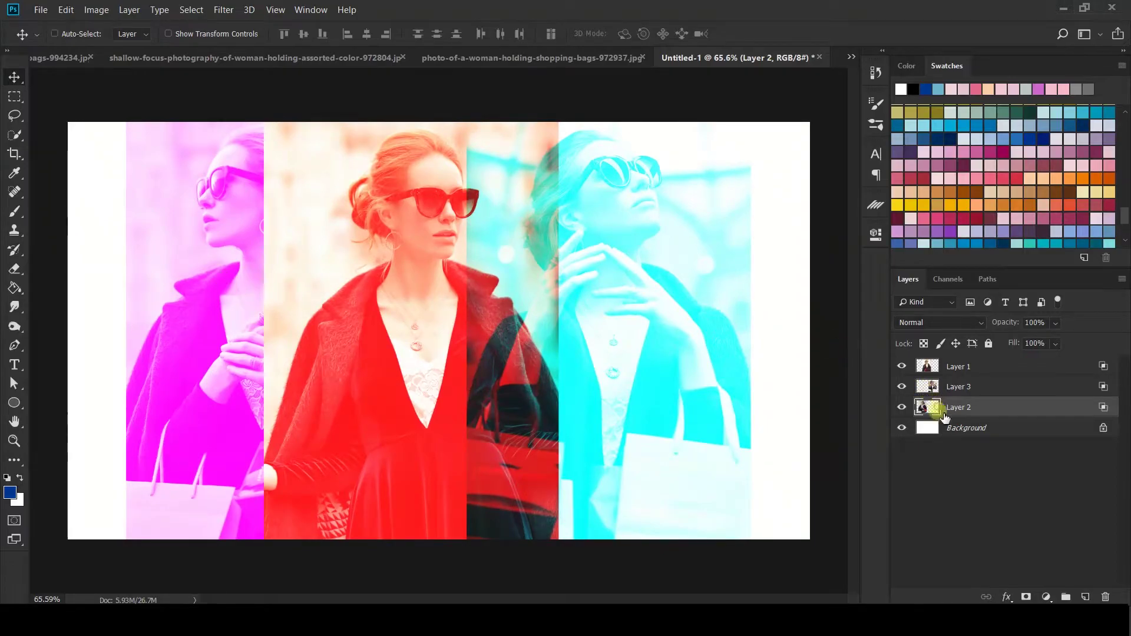
{"action": "left_click_drag", "start_coordinate": [285, 396], "coordinate": [310, 397]}
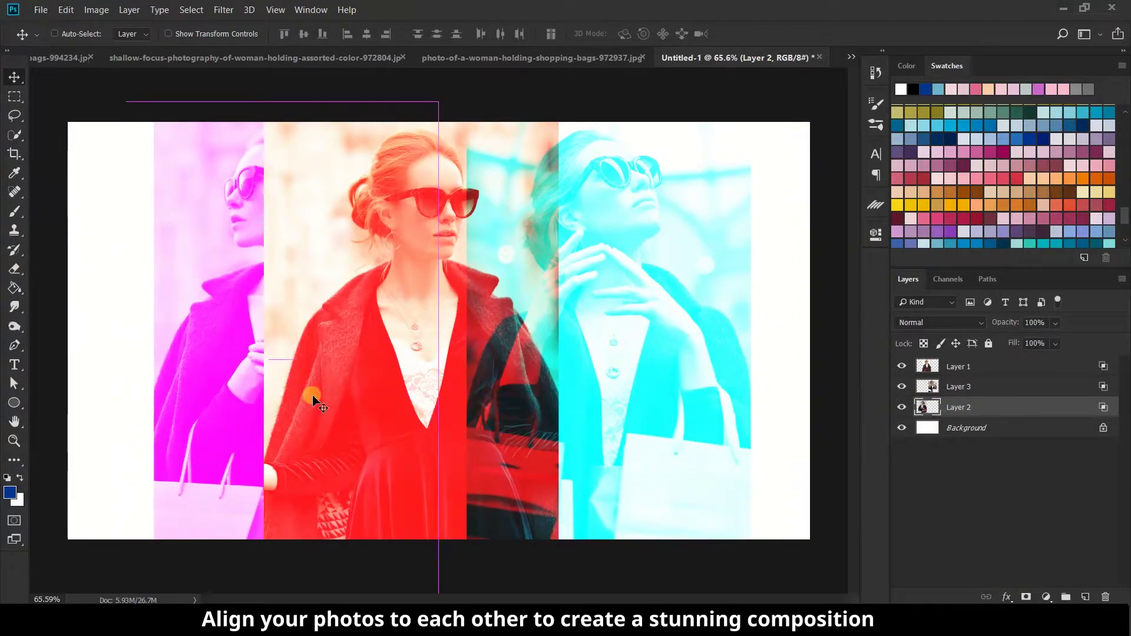
{"action": "left_click_drag", "start_coordinate": [933, 414], "coordinate": [929, 359]}
{"action": "mouse_move", "coordinate": [433, 400]}
{"action": "left_mouse_down"}
{"action": "mouse_move", "coordinate": [412, 402]}
{"action": "mouse_move", "coordinate": [438, 401]}
{"action": "left_mouse_up"}
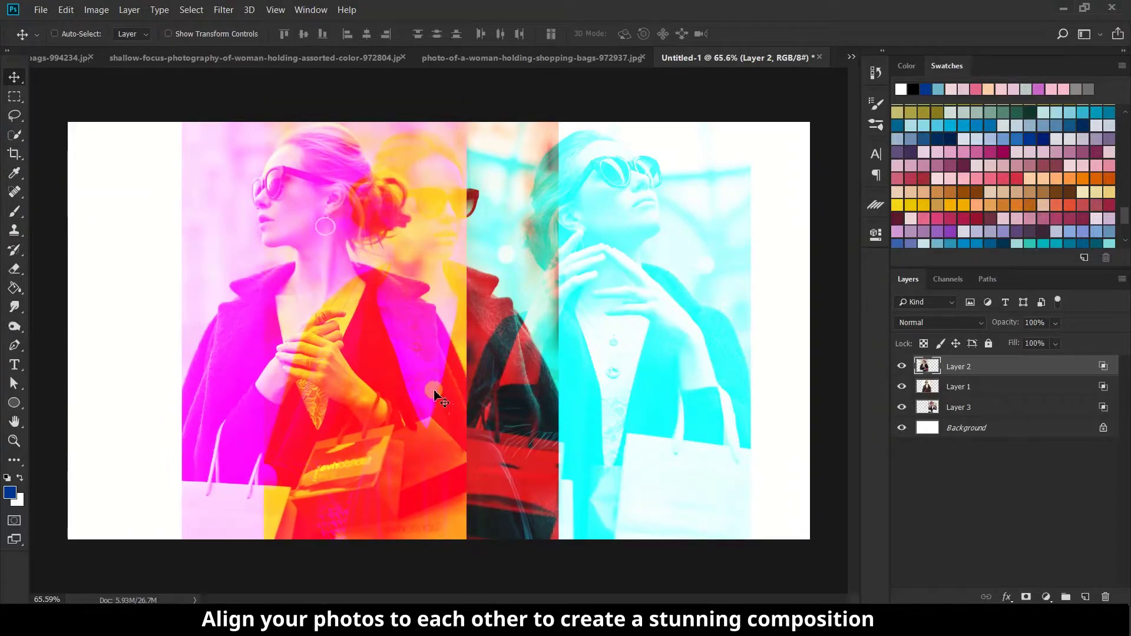
Add a layer mask to Layer 2 and paint out the photo's right edge with a soft black 250 px brush.
{"action": "left_click", "coordinate": [641, 408]}
{"action": "left_click", "coordinate": [1026, 597]}
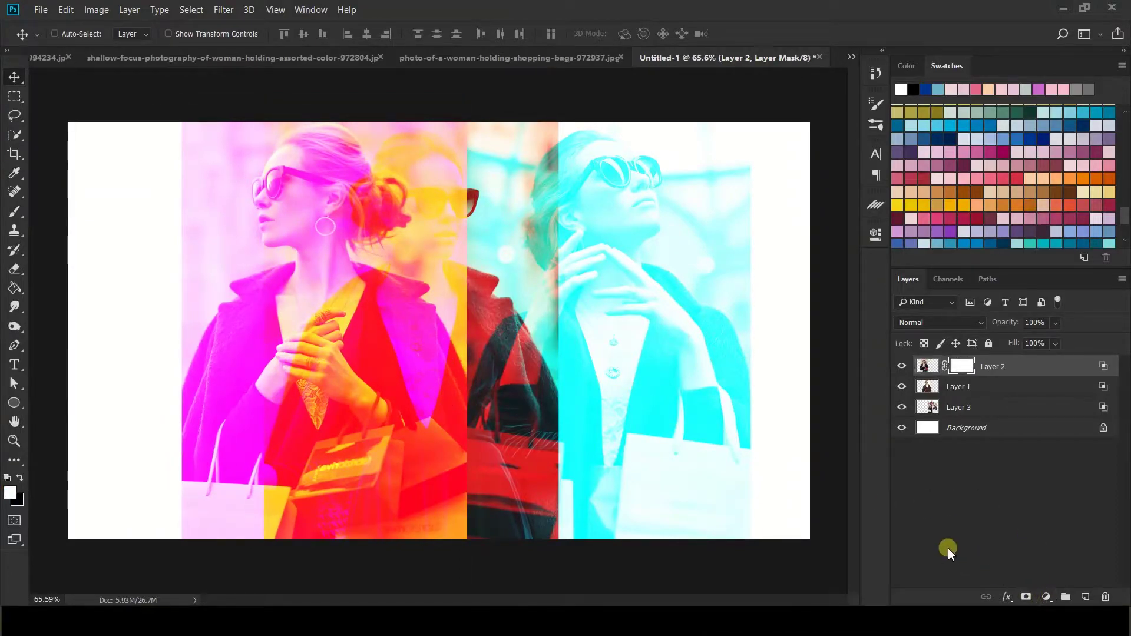
{"action": "left_click", "coordinate": [16, 212]}
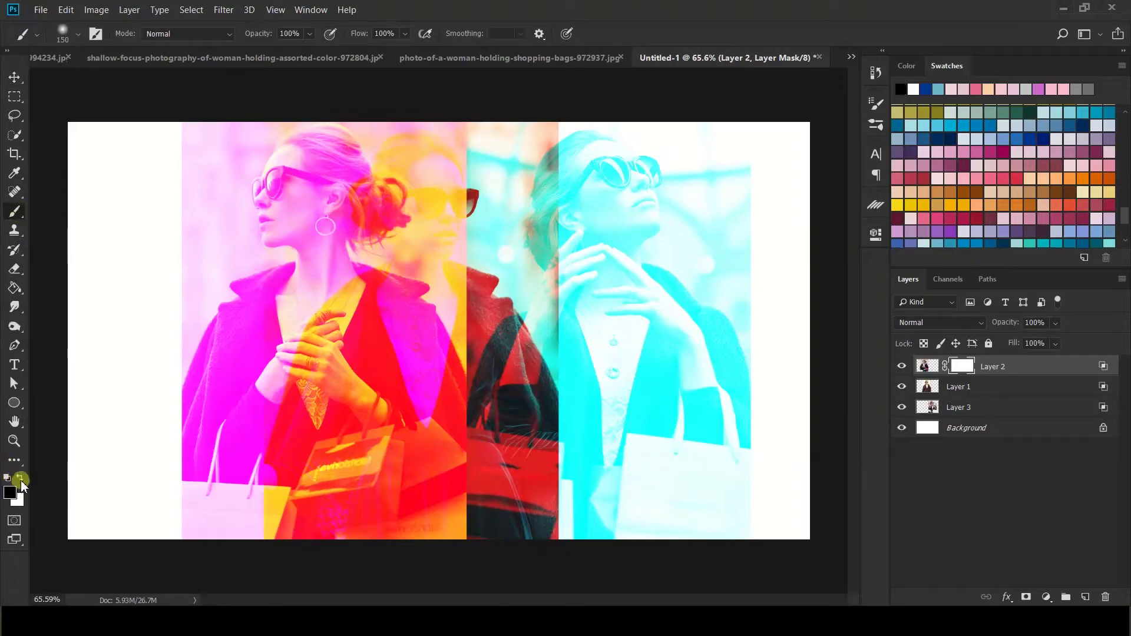
{"action": "right_click", "coordinate": [414, 220]}
{"action": "left_click", "coordinate": [474, 366]}
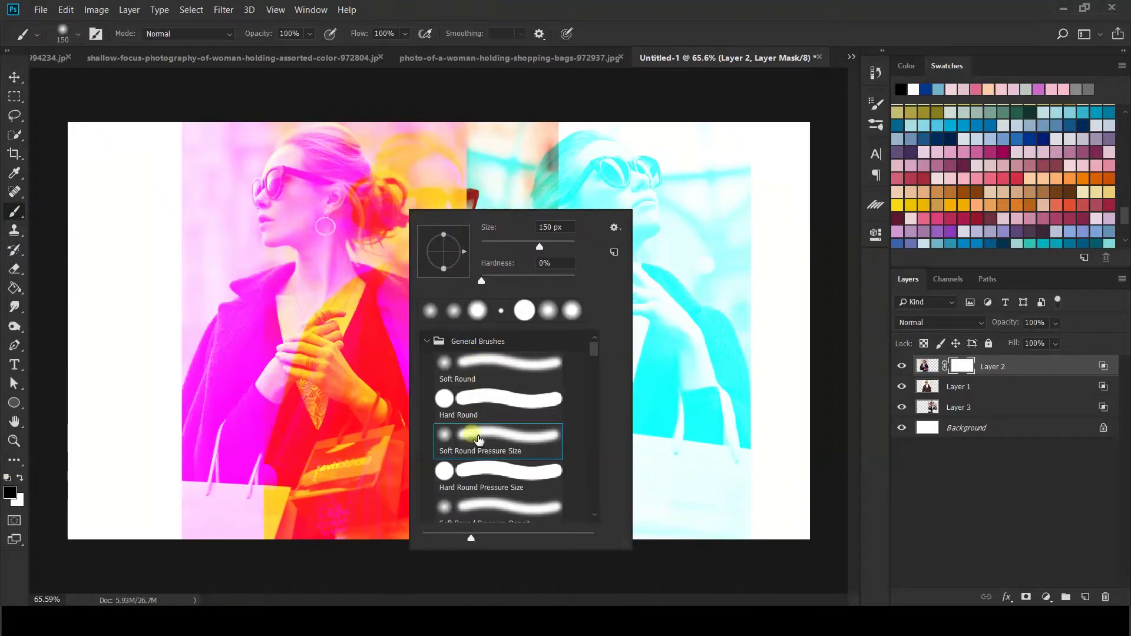
{"action": "left_click", "coordinate": [601, 6]}
{"action": "key", "text": "bracketright"}
{"action": "mouse_move", "coordinate": [486, 149]}
{"action": "left_mouse_down"}
{"action": "mouse_move", "coordinate": [488, 209]}
{"action": "mouse_move", "coordinate": [471, 179]}
{"action": "mouse_move", "coordinate": [467, 210]}
{"action": "mouse_move", "coordinate": [458, 166]}
{"action": "mouse_move", "coordinate": [485, 216]}
{"action": "mouse_move", "coordinate": [484, 297]}
{"action": "mouse_move", "coordinate": [470, 189]}
{"action": "mouse_move", "coordinate": [486, 254]}
{"action": "mouse_move", "coordinate": [488, 536]}
{"action": "mouse_move", "coordinate": [491, 141]}
{"action": "mouse_move", "coordinate": [482, 430]}
{"action": "left_mouse_up"}
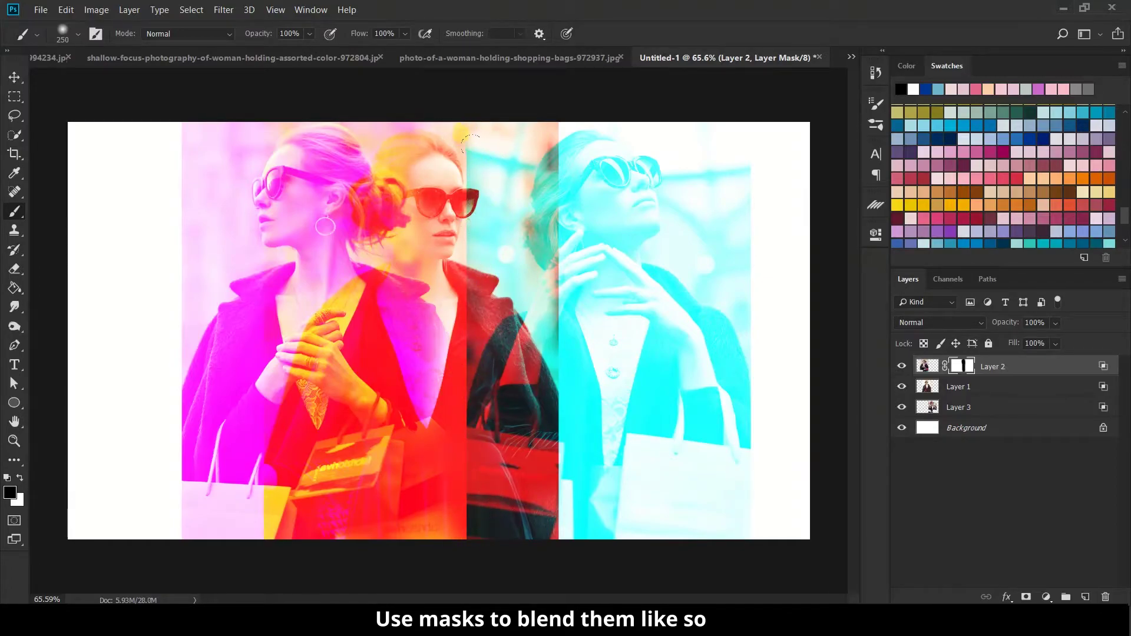
{"action": "mouse_move", "coordinate": [473, 480]}
{"action": "left_mouse_down"}
{"action": "mouse_move", "coordinate": [485, 553]}
{"action": "mouse_move", "coordinate": [495, 188]}
{"action": "left_mouse_up"}
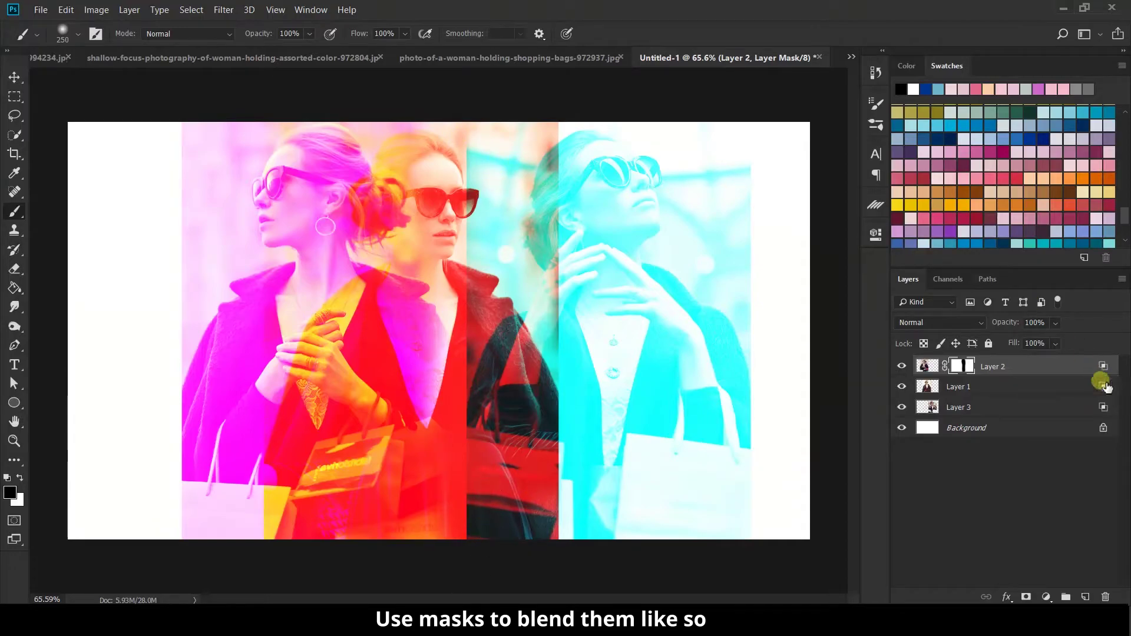
Add a layer mask to Layer 1 and paint out its right edge over the cyan woman, redoing the first stroke.
{"action": "left_click", "coordinate": [955, 388]}
{"action": "left_click", "coordinate": [1027, 597]}
{"action": "mouse_move", "coordinate": [557, 154]}
{"action": "left_mouse_down"}
{"action": "mouse_move", "coordinate": [571, 304]}
{"action": "mouse_move", "coordinate": [554, 276]}
{"action": "mouse_move", "coordinate": [552, 377]}
{"action": "left_mouse_up"}
{"action": "key", "text": "ctrl+z"}
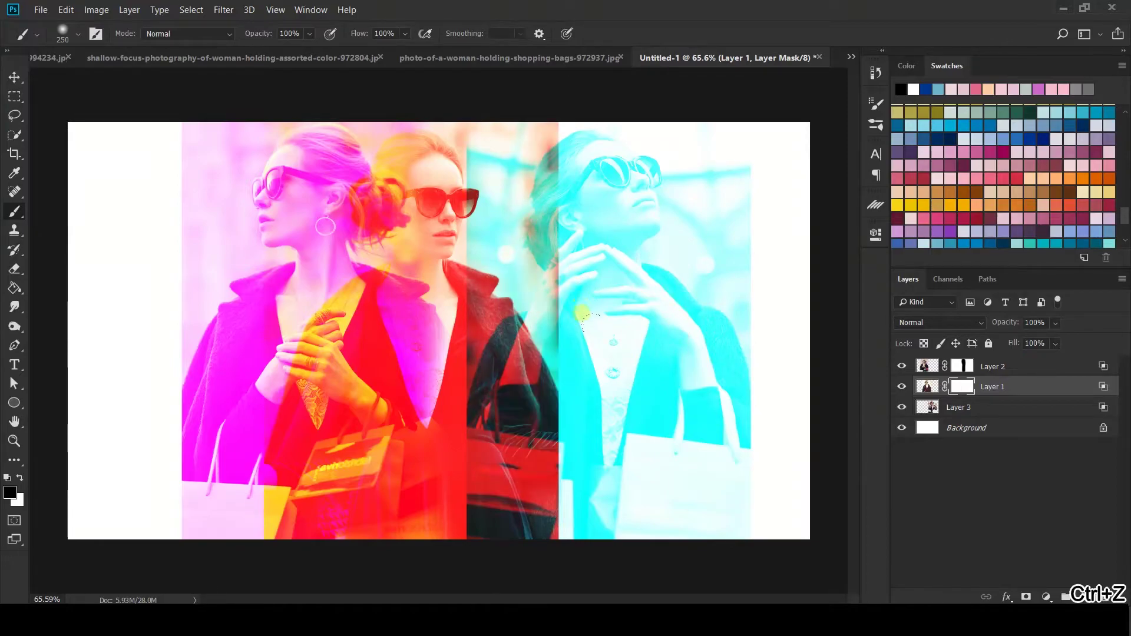
{"action": "mouse_move", "coordinate": [570, 141]}
{"action": "left_mouse_down"}
{"action": "mouse_move", "coordinate": [584, 350]}
{"action": "mouse_move", "coordinate": [584, 287]}
{"action": "mouse_move", "coordinate": [610, 385]}
{"action": "mouse_move", "coordinate": [598, 532]}
{"action": "mouse_move", "coordinate": [582, 555]}
{"action": "mouse_move", "coordinate": [595, 320]}
{"action": "left_mouse_up"}
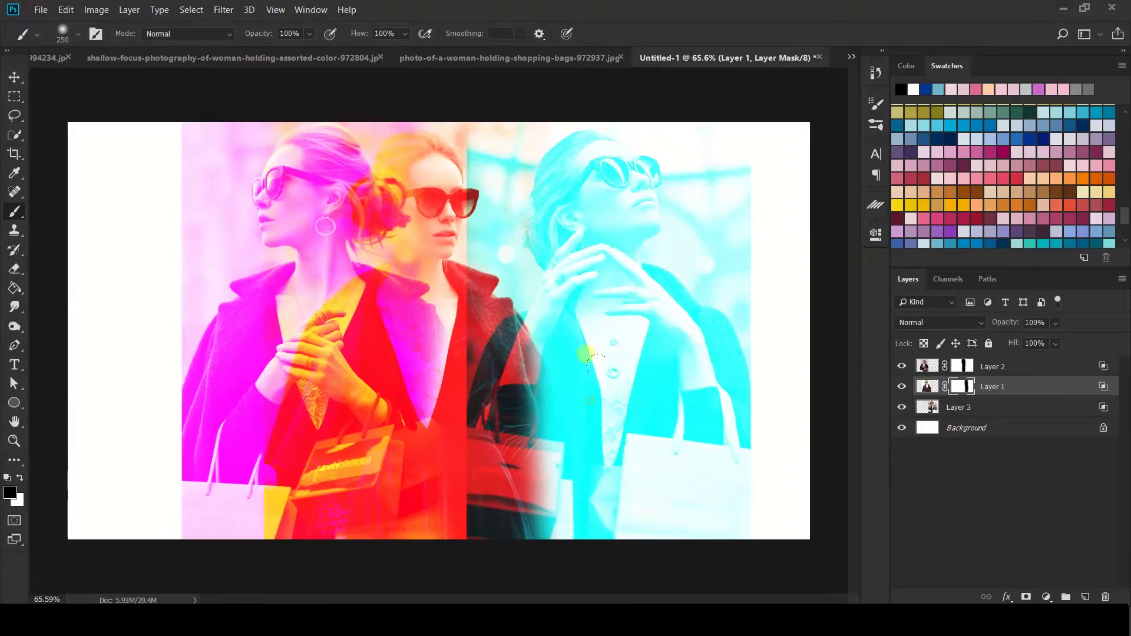
Add a layer mask to Layer 3 and paint out its left edge over the middle woman's red coat.
{"action": "left_click", "coordinate": [974, 407]}
{"action": "left_click", "coordinate": [1026, 596]}
{"action": "left_click_drag", "start_coordinate": [492, 277], "coordinate": [464, 572]}
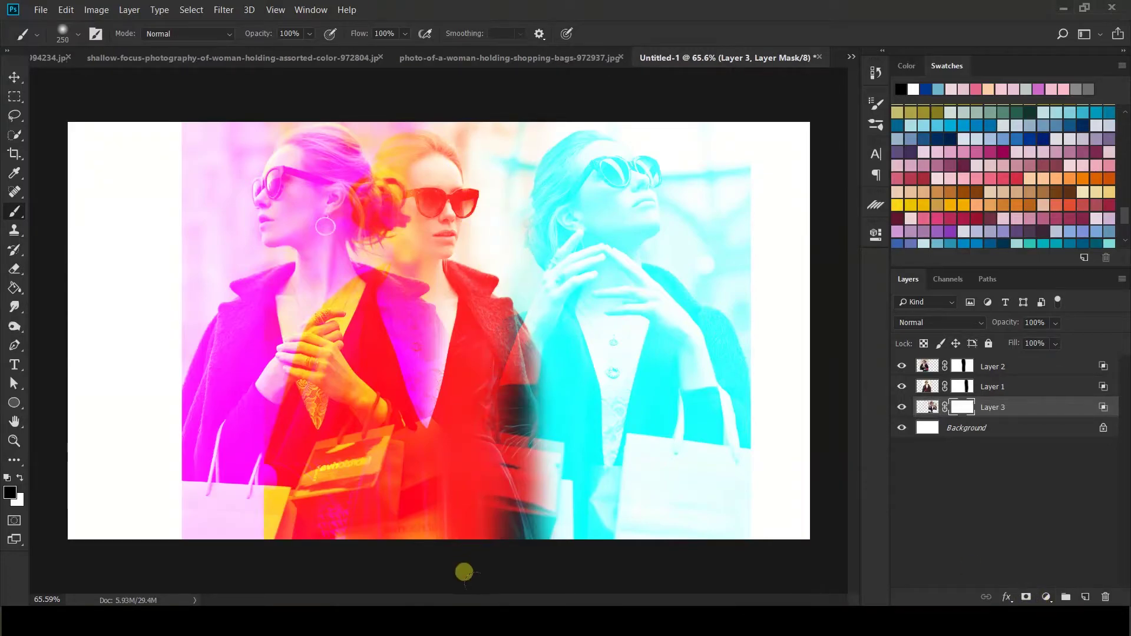
{"action": "mouse_move", "coordinate": [449, 316]}
{"action": "left_mouse_down"}
{"action": "mouse_move", "coordinate": [479, 565]}
{"action": "mouse_move", "coordinate": [467, 448]}
{"action": "left_mouse_up"}
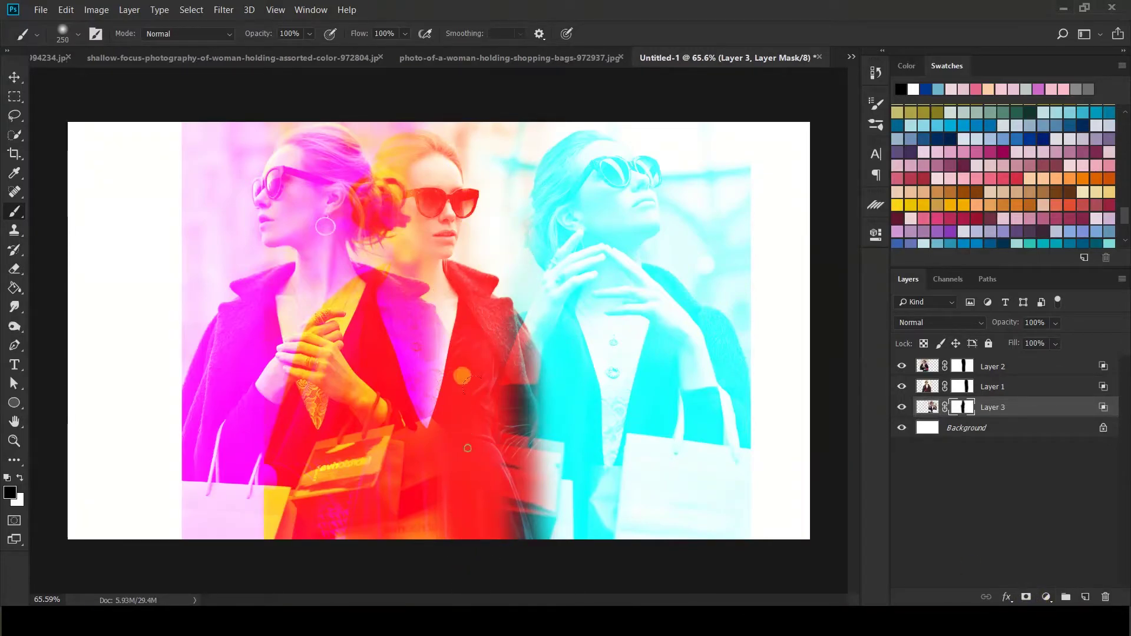
Move Layer 1's photo right between the two other women and place Layer 2 below Layer 1 in the stack.
{"action": "left_click", "coordinate": [15, 77]}
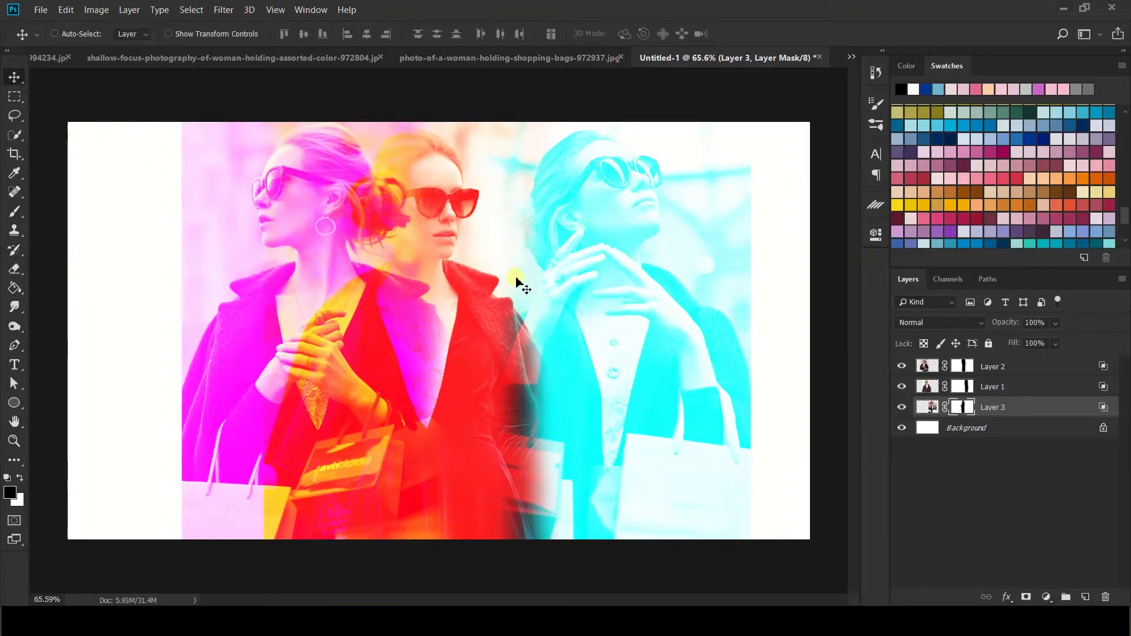
{"action": "left_click", "coordinate": [963, 388]}
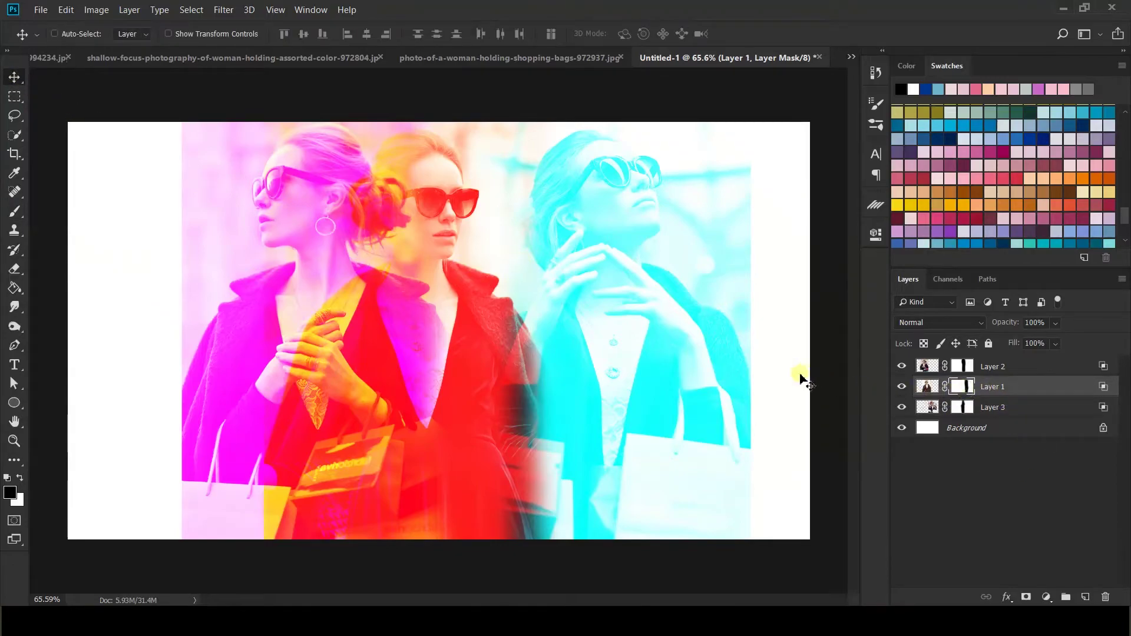
{"action": "key", "text": "b"}
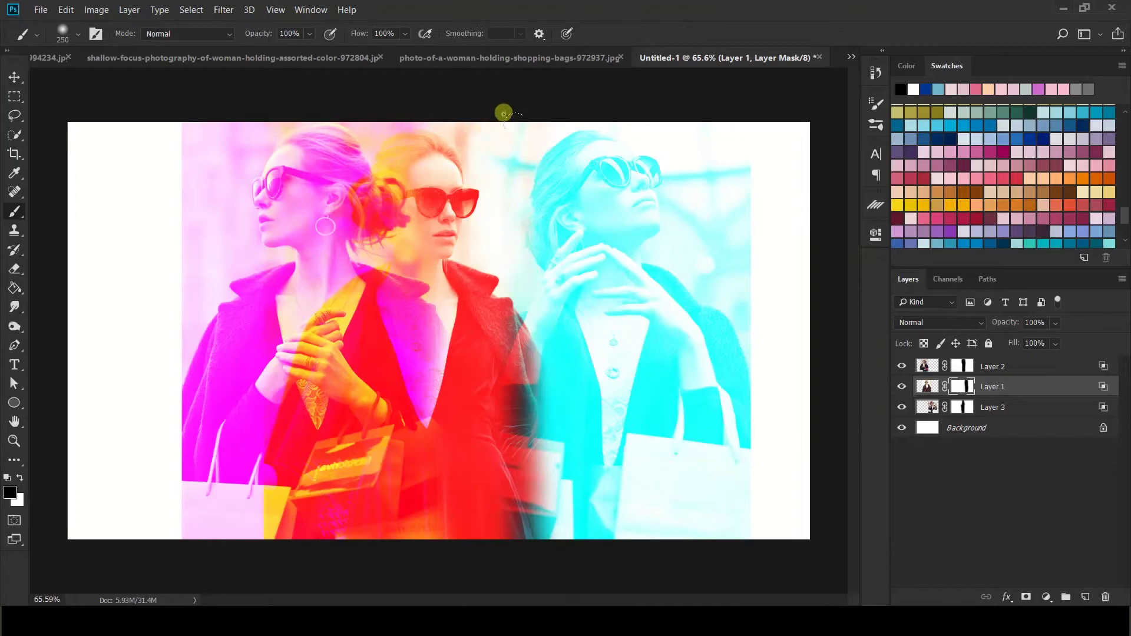
{"action": "left_click", "coordinate": [16, 78]}
{"action": "left_click_drag", "start_coordinate": [671, 303], "coordinate": [549, 357]}
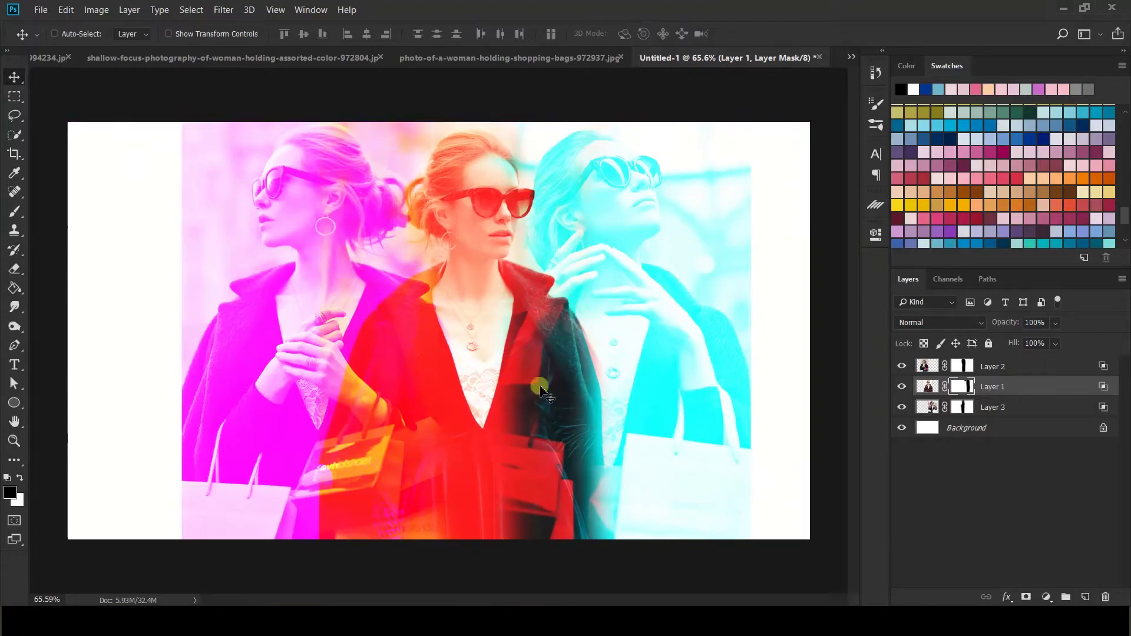
{"action": "left_click_drag", "start_coordinate": [929, 367], "coordinate": [932, 398]}
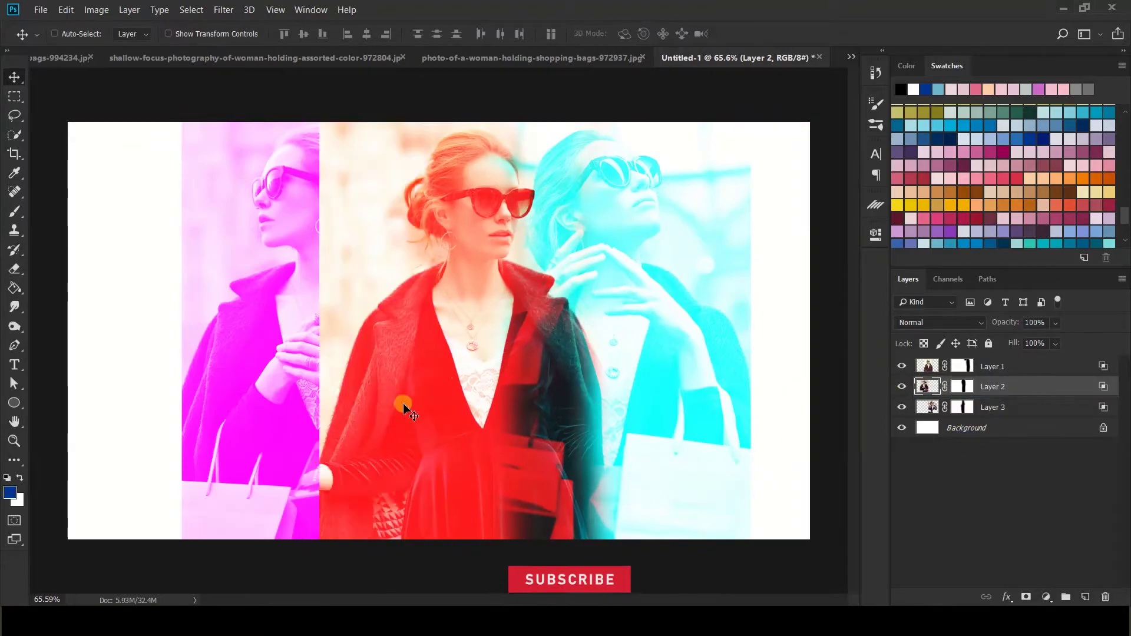
{"action": "left_click", "coordinate": [962, 387]}
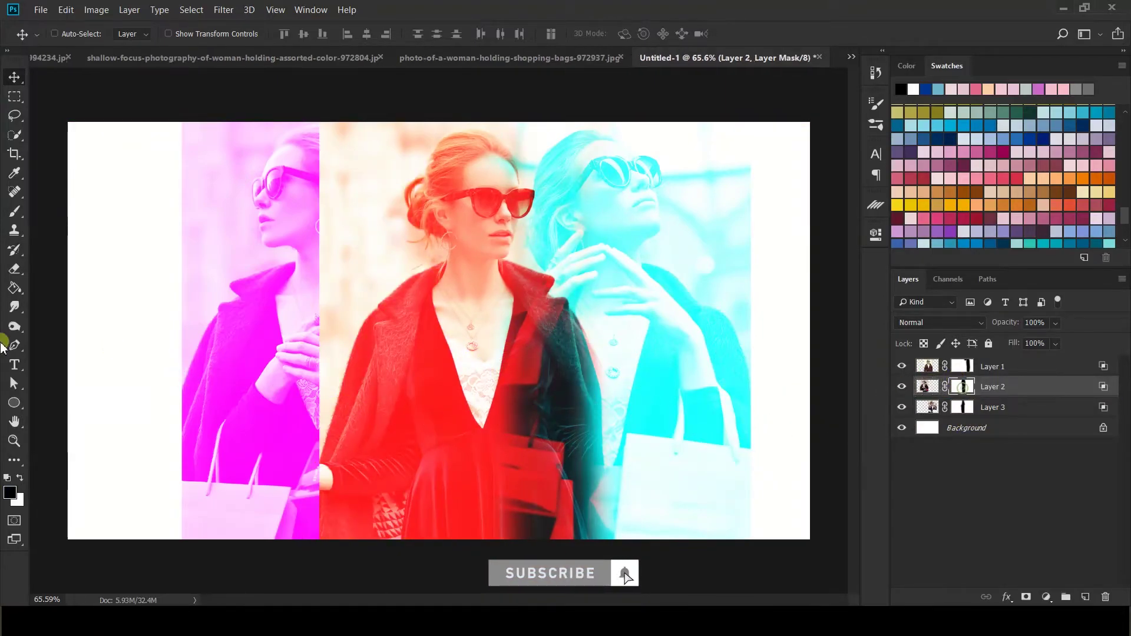
{"action": "left_click", "coordinate": [16, 270]}
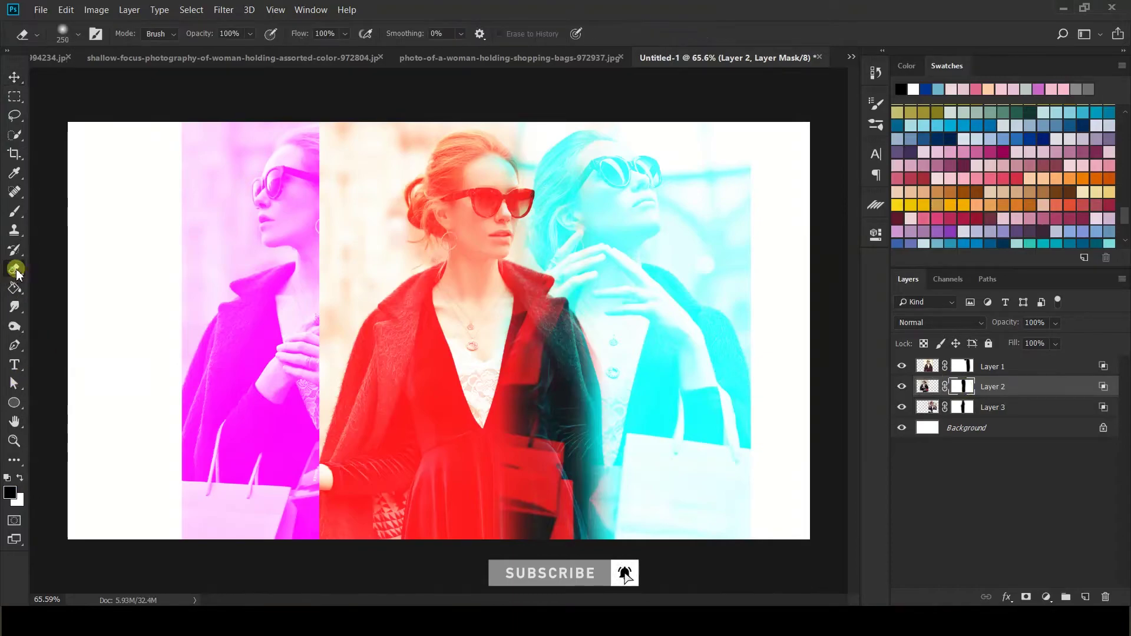
{"action": "left_click", "coordinate": [15, 211]}
{"action": "left_click_drag", "start_coordinate": [312, 129], "coordinate": [347, 222]}
{"action": "key", "text": "ctrl+z"}
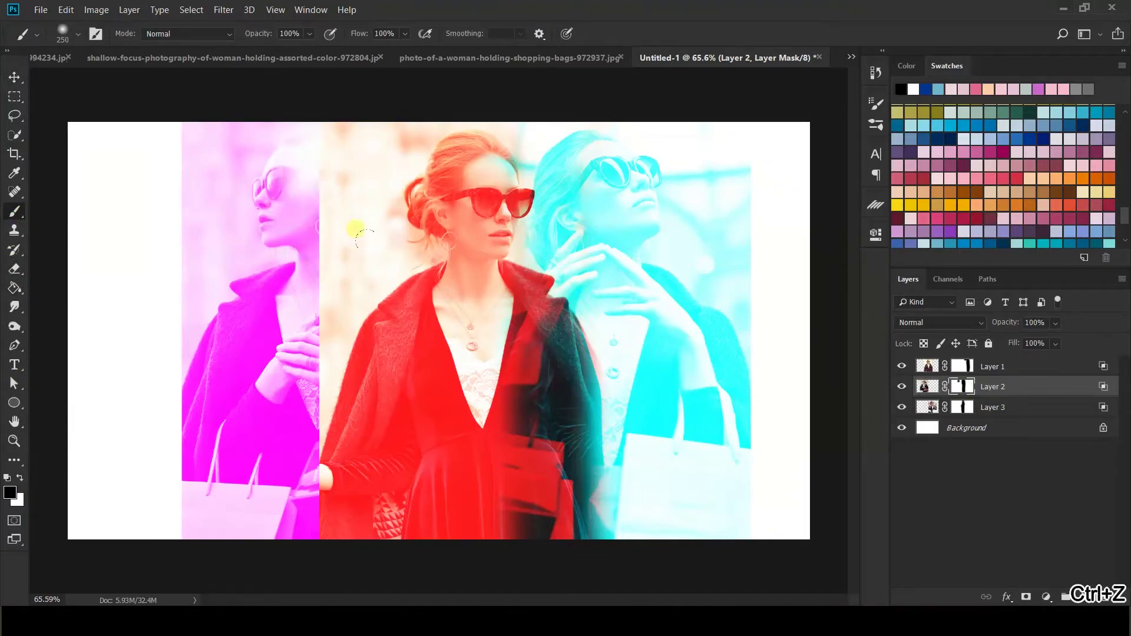
{"action": "key", "text": "ctrl+alt+z"}
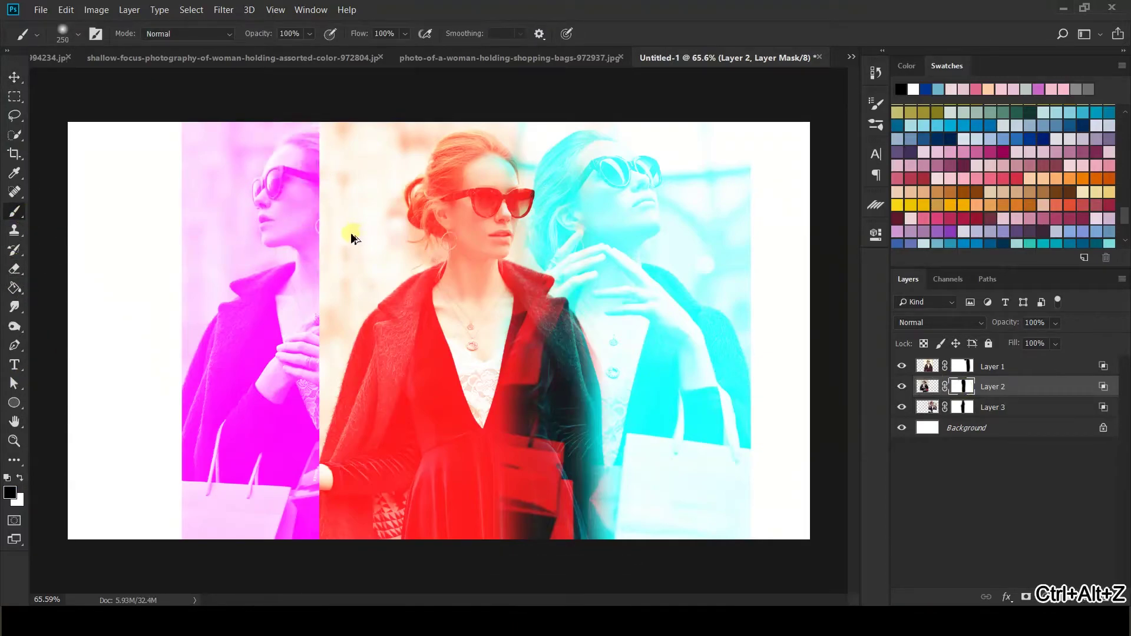
Paint black on Layer 1's mask along its left edge to blend the photo into the magenta woman.
{"action": "left_click", "coordinate": [962, 370]}
{"action": "mouse_move", "coordinate": [346, 147]}
{"action": "left_mouse_down"}
{"action": "mouse_move", "coordinate": [299, 272]}
{"action": "mouse_move", "coordinate": [316, 248]}
{"action": "mouse_move", "coordinate": [307, 325]}
{"action": "mouse_move", "coordinate": [325, 251]}
{"action": "mouse_move", "coordinate": [320, 359]}
{"action": "mouse_move", "coordinate": [296, 444]}
{"action": "mouse_move", "coordinate": [300, 533]}
{"action": "left_mouse_up"}
{"action": "left_click_drag", "start_coordinate": [296, 437], "coordinate": [294, 349]}
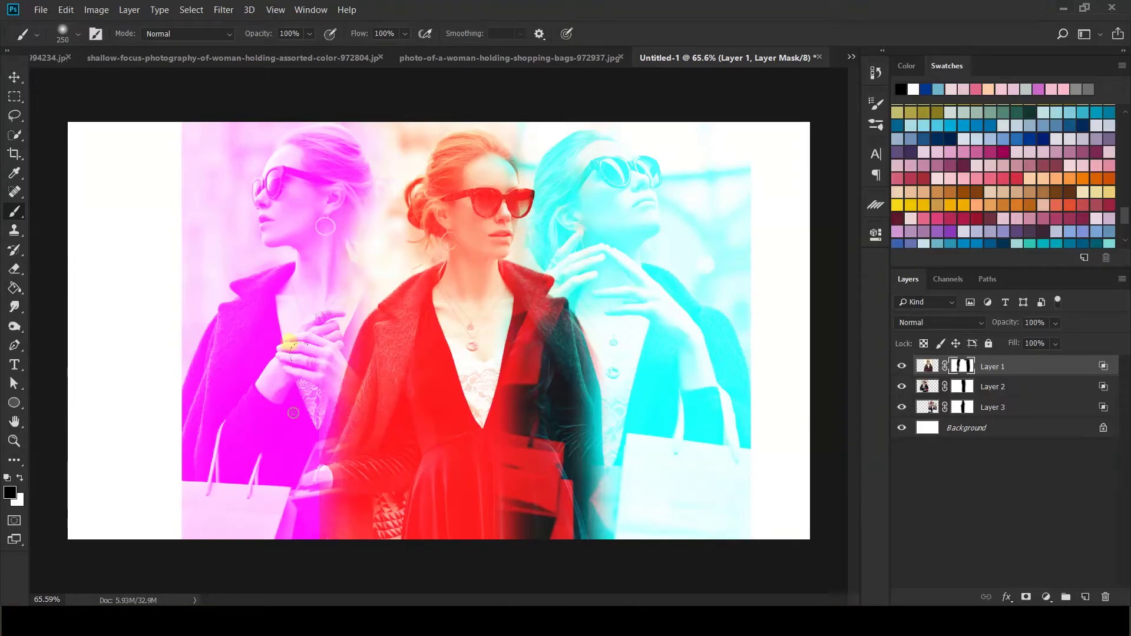
{"action": "left_click_drag", "start_coordinate": [298, 288], "coordinate": [312, 227]}
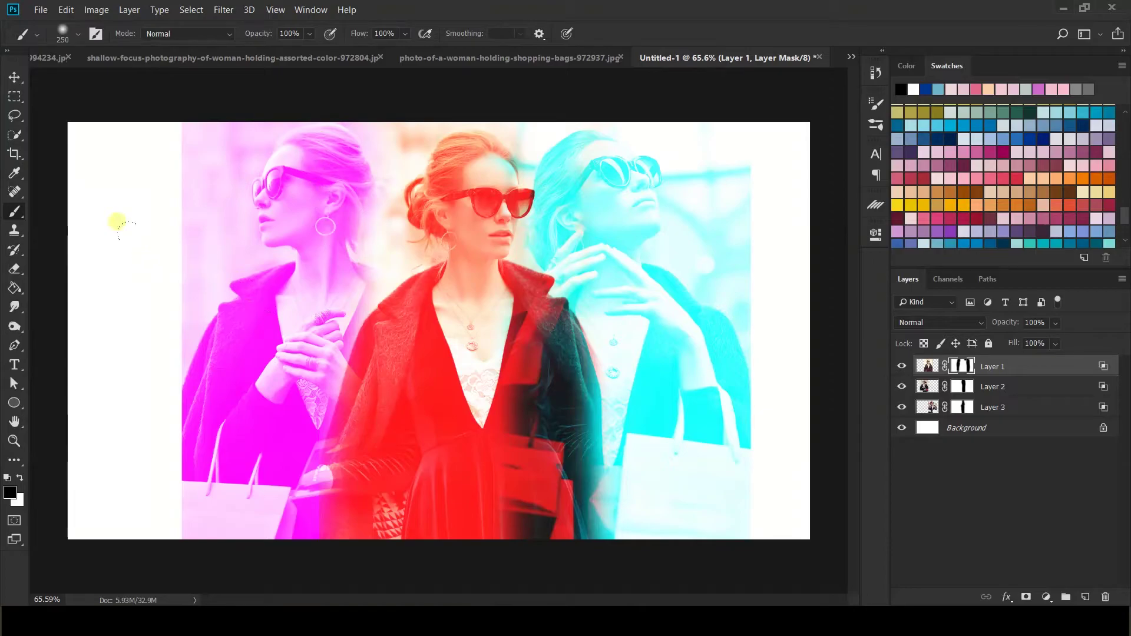
Move Layer 1 slightly left and shift Layer 3's photo further left so it overlaps the middle woman's face.
{"action": "left_click", "coordinate": [15, 79]}
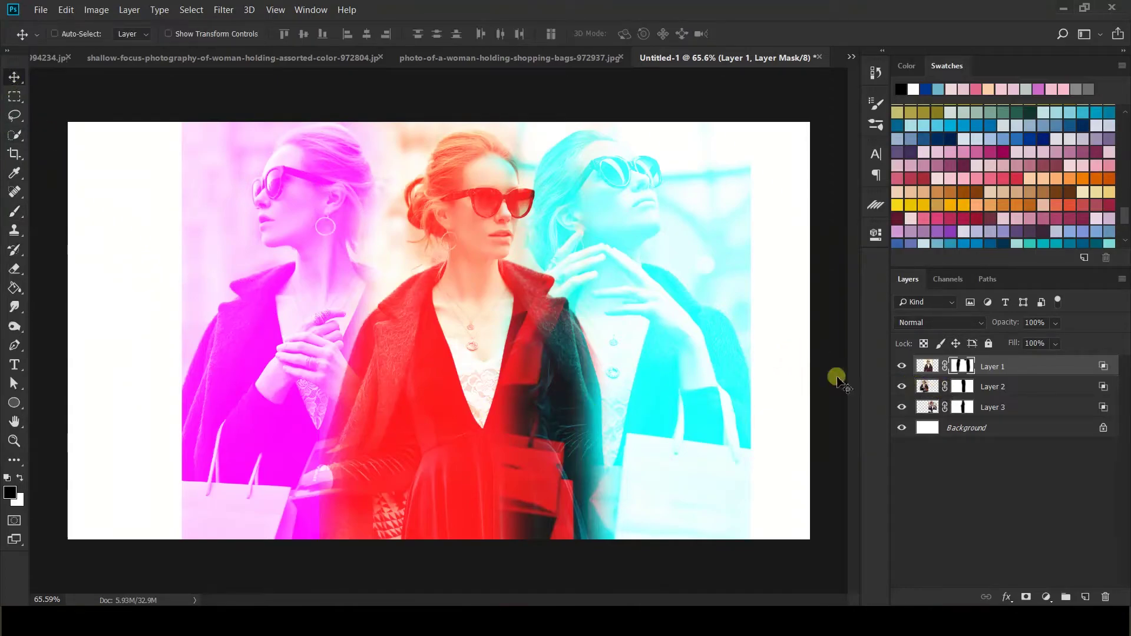
{"action": "left_click", "coordinate": [920, 370]}
{"action": "left_click_drag", "start_coordinate": [648, 383], "coordinate": [594, 404]}
{"action": "left_click", "coordinate": [936, 405]}
{"action": "left_click_drag", "start_coordinate": [714, 395], "coordinate": [619, 397]}
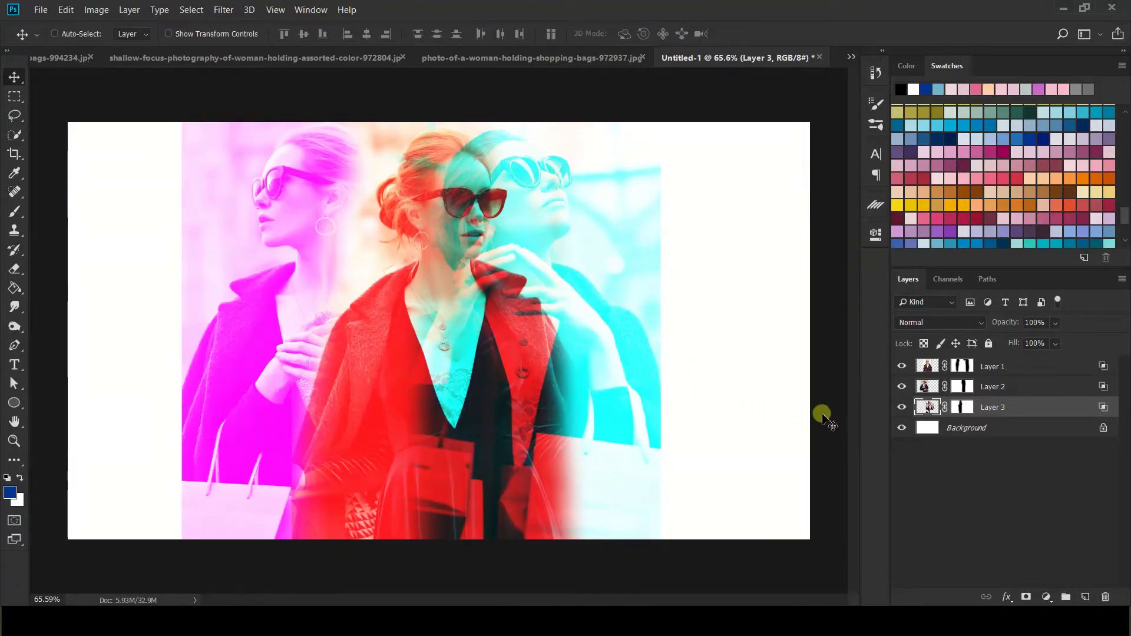
Move Layer 2's photo right toward the middle woman and bring the layer to the top of the stack.
{"action": "left_click", "coordinate": [929, 390]}
{"action": "left_click_drag", "start_coordinate": [435, 406], "coordinate": [462, 407]}
{"action": "left_click_drag", "start_coordinate": [934, 391], "coordinate": [936, 361]}
{"action": "left_click_drag", "start_coordinate": [521, 421], "coordinate": [530, 421]}
{"action": "scroll", "coordinate": [439, 186], "scroll_direction": "up", "scroll_amount": 3}
{"action": "scroll", "coordinate": [422, 270], "scroll_direction": "down", "scroll_amount": 2}
{"action": "mouse_move", "coordinate": [428, 287]}
{"action": "left_mouse_down"}
{"action": "mouse_move", "coordinate": [440, 289]}
{"action": "mouse_move", "coordinate": [429, 287]}
{"action": "left_mouse_up"}
{"action": "scroll", "coordinate": [425, 172], "scroll_direction": "up", "scroll_amount": 1}
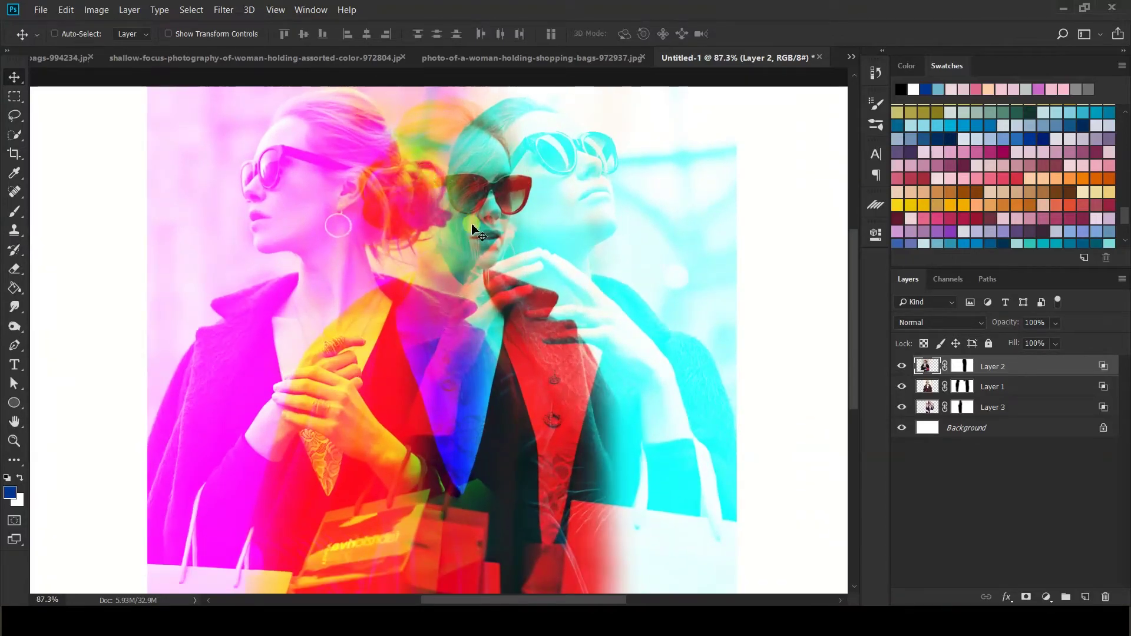
{"action": "scroll", "coordinate": [359, 315], "scroll_direction": "down", "scroll_amount": 2}
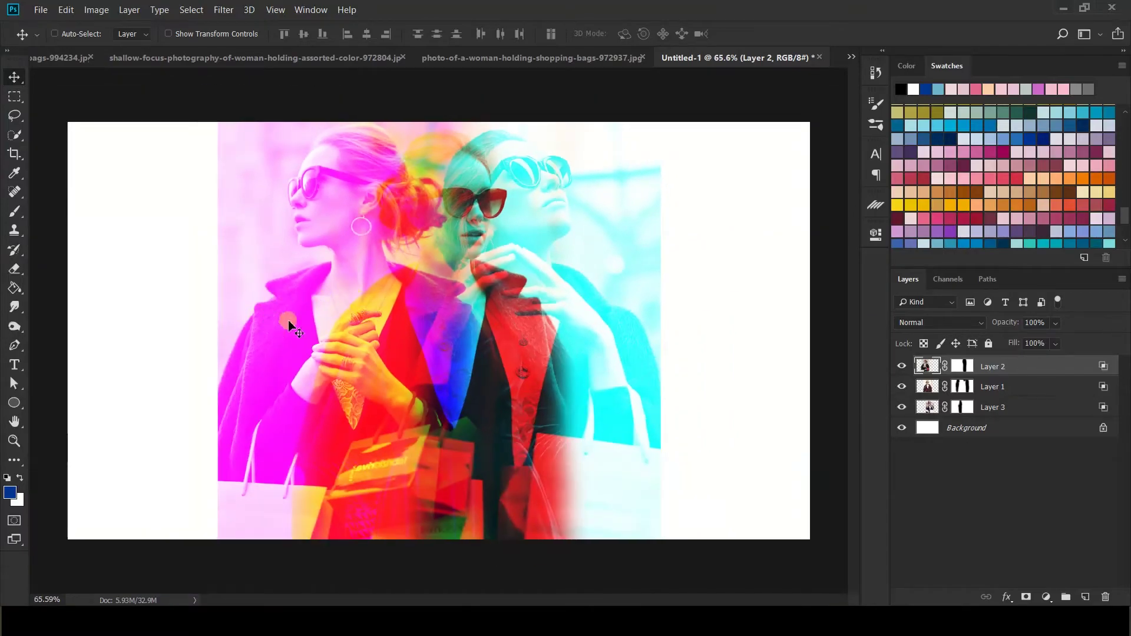
Paint black on Layer 2's mask around the middle woman's face and hair, using a brush of up to 400 px.
{"action": "left_click", "coordinate": [967, 367]}
{"action": "left_click", "coordinate": [14, 211]}
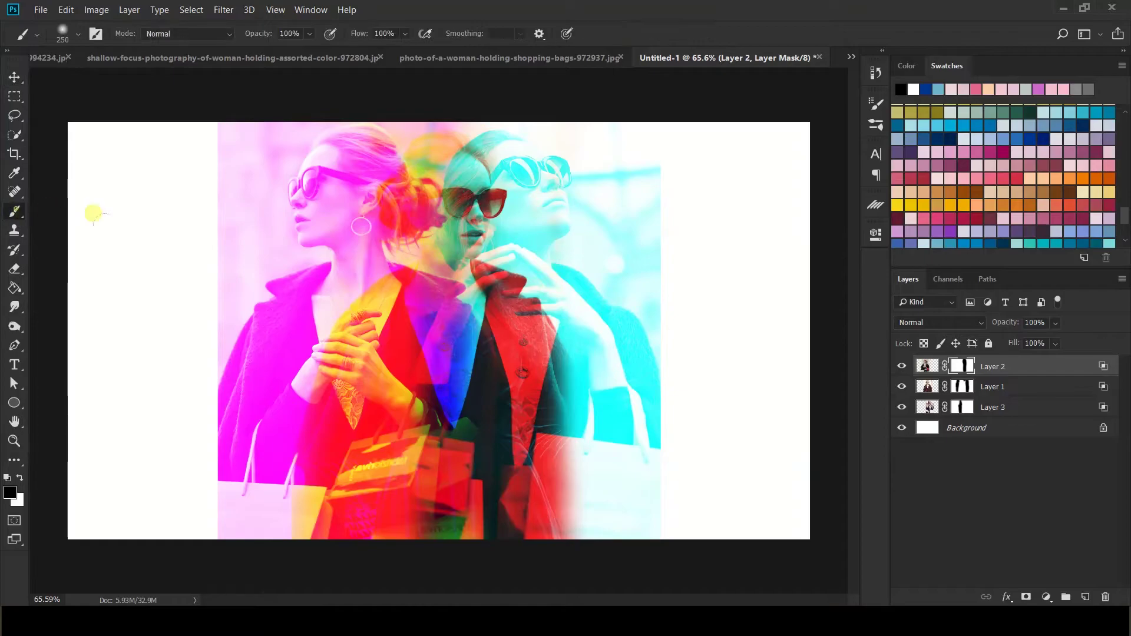
{"action": "mouse_move", "coordinate": [457, 227]}
{"action": "left_mouse_down"}
{"action": "mouse_move", "coordinate": [455, 175]}
{"action": "mouse_move", "coordinate": [446, 210]}
{"action": "mouse_move", "coordinate": [454, 245]}
{"action": "left_mouse_up"}
{"action": "mouse_move", "coordinate": [434, 207]}
{"action": "left_mouse_down"}
{"action": "mouse_move", "coordinate": [452, 184]}
{"action": "mouse_move", "coordinate": [432, 228]}
{"action": "mouse_move", "coordinate": [541, 245]}
{"action": "mouse_move", "coordinate": [426, 225]}
{"action": "mouse_move", "coordinate": [560, 273]}
{"action": "mouse_move", "coordinate": [426, 218]}
{"action": "left_mouse_up"}
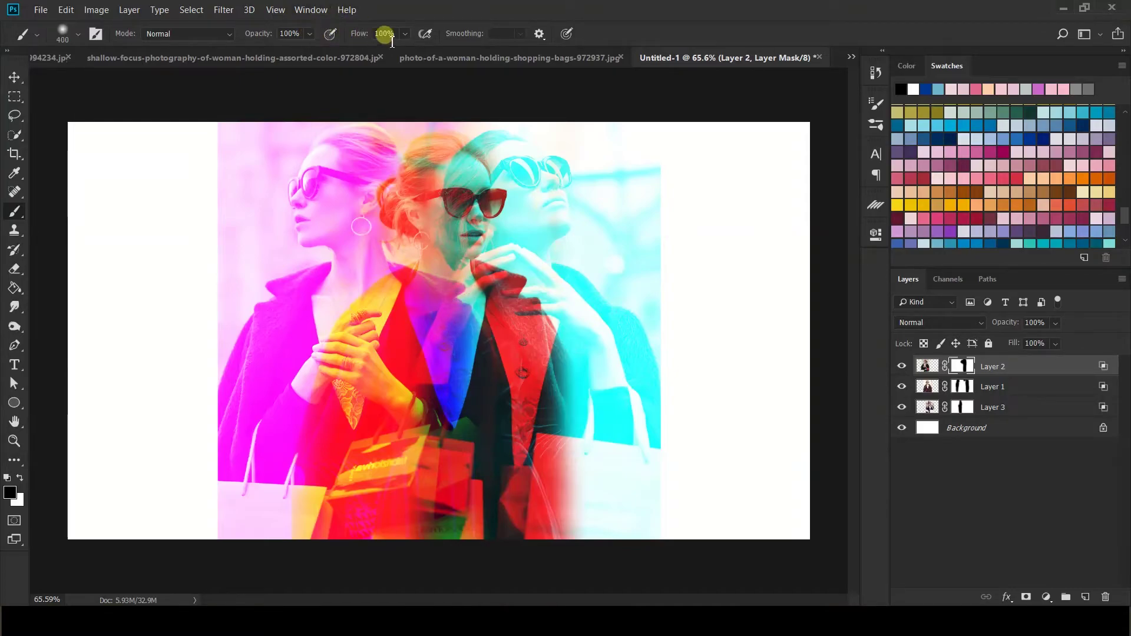
Set the brush flow to 55% and partly fade Layer 2 on its mask over the middle woman's chest and bags.
{"action": "mouse_move", "coordinate": [405, 39]}
{"action": "left_mouse_down"}
{"action": "mouse_move", "coordinate": [414, 53]}
{"action": "mouse_move", "coordinate": [390, 51]}
{"action": "left_mouse_up"}
{"action": "mouse_move", "coordinate": [491, 303]}
{"action": "left_mouse_down"}
{"action": "mouse_move", "coordinate": [479, 304]}
{"action": "mouse_move", "coordinate": [474, 514]}
{"action": "mouse_move", "coordinate": [492, 469]}
{"action": "left_mouse_up"}
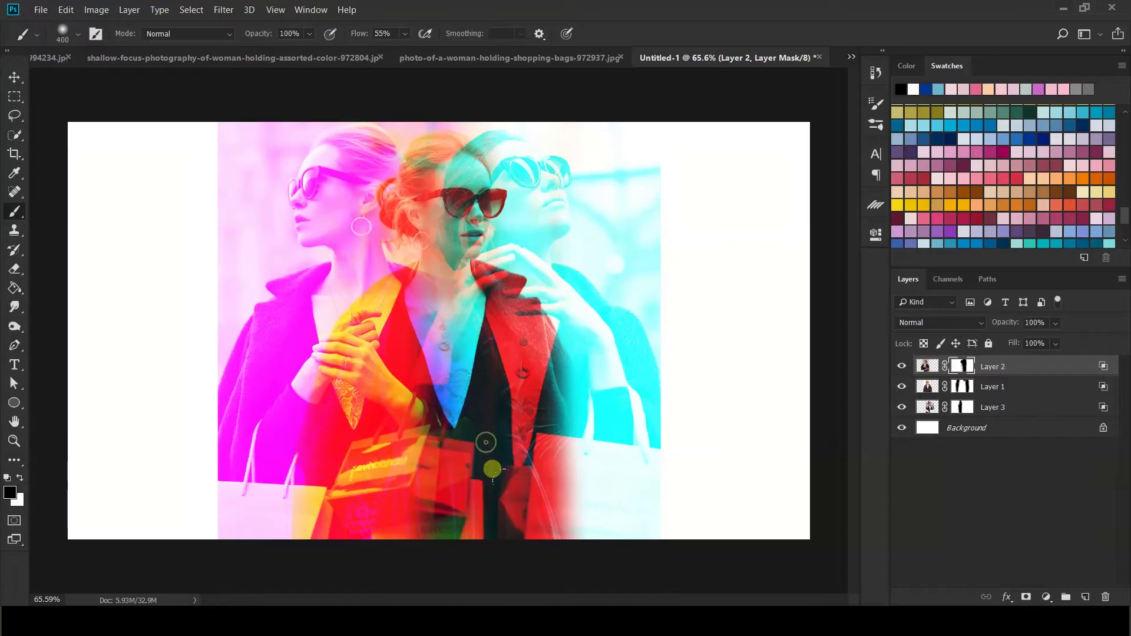
{"action": "left_click_drag", "start_coordinate": [494, 305], "coordinate": [490, 487]}
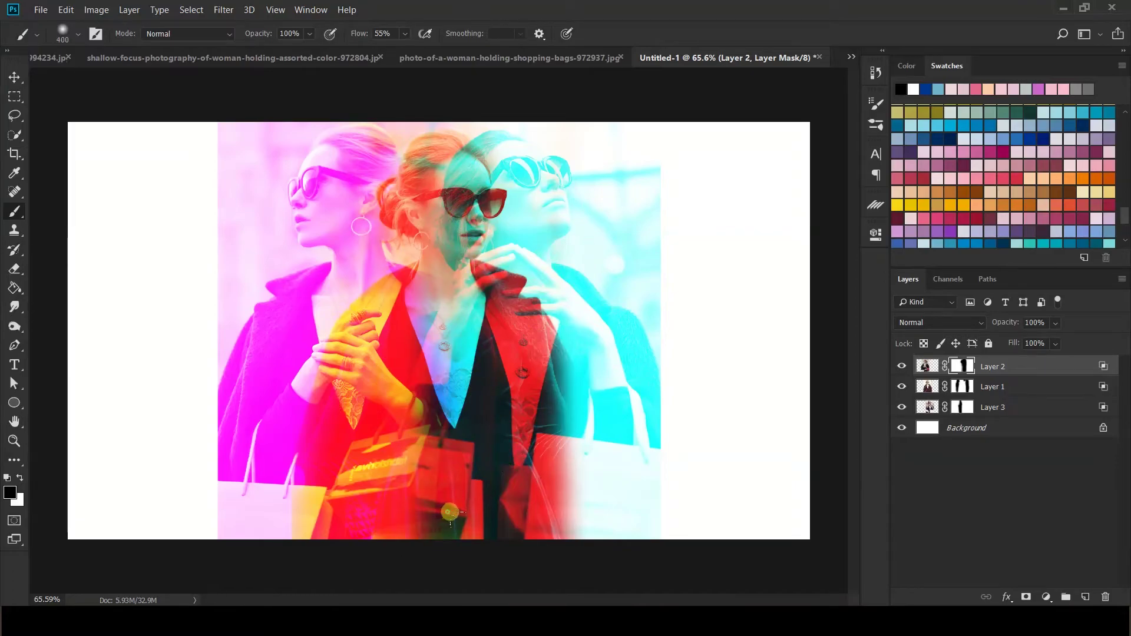
{"action": "left_click_drag", "start_coordinate": [476, 380], "coordinate": [476, 294]}
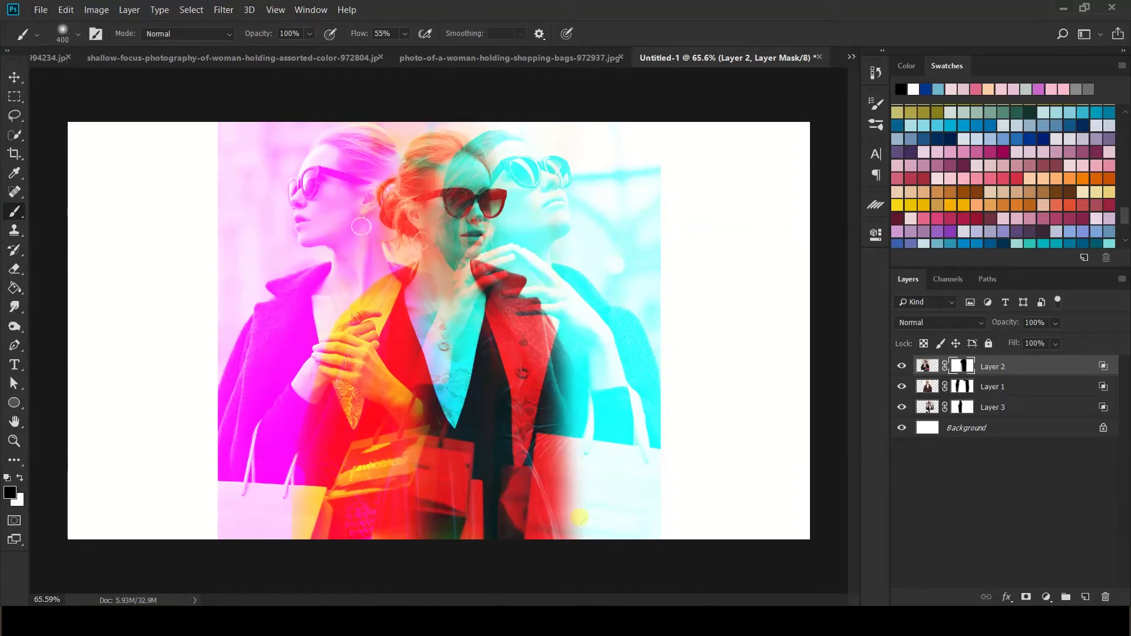
Move Layer 2's photo of the magenta woman slightly right, closer to the middle woman.
{"action": "left_click", "coordinate": [14, 78]}
{"action": "left_click_drag", "start_coordinate": [307, 323], "coordinate": [325, 319]}
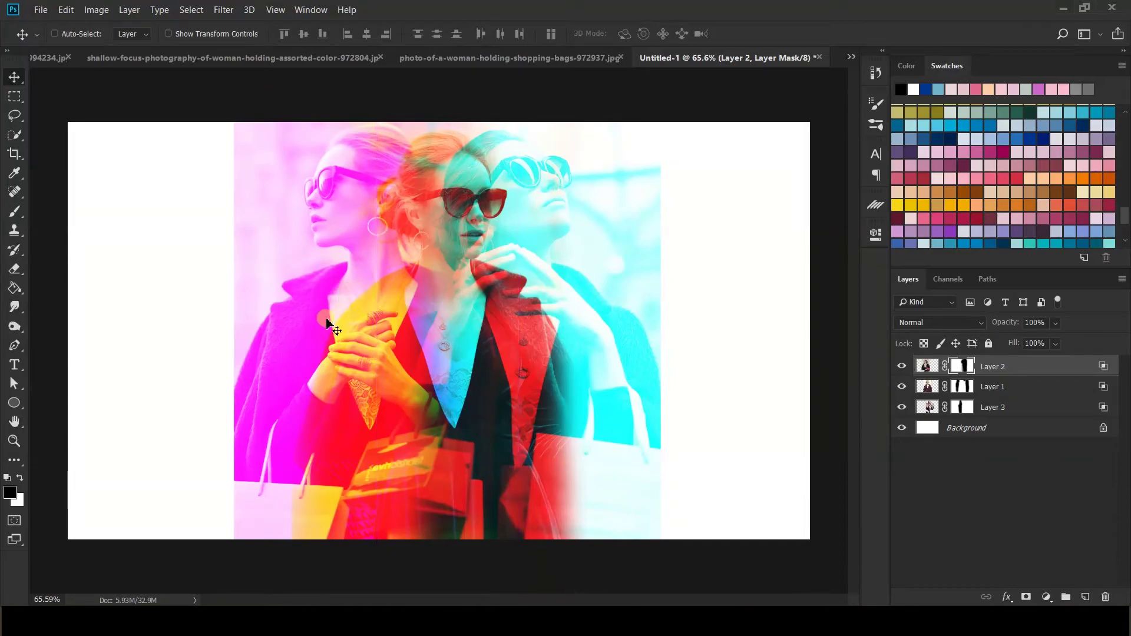
{"action": "scroll", "coordinate": [326, 305], "scroll_direction": "down", "scroll_amount": 2}
{"action": "scroll", "coordinate": [327, 304], "scroll_direction": "up", "scroll_amount": 3}
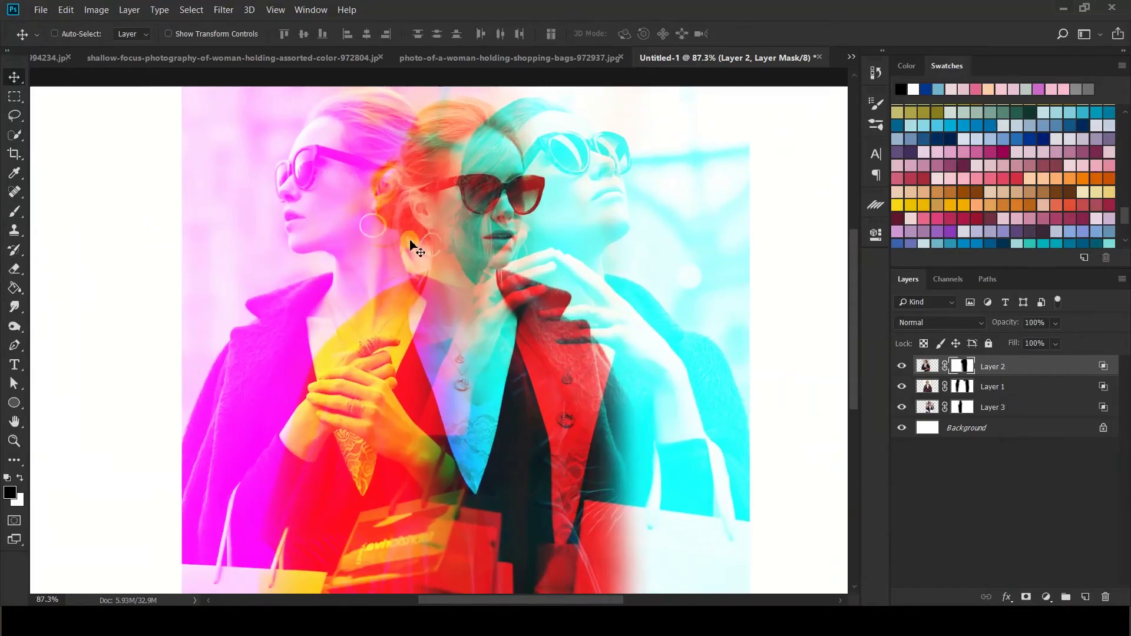
{"action": "scroll", "coordinate": [407, 265], "scroll_direction": "up", "scroll_amount": 1}
{"action": "mouse_move", "coordinate": [399, 260]}
{"action": "left_mouse_down"}
{"action": "mouse_move", "coordinate": [386, 261]}
{"action": "mouse_move", "coordinate": [400, 260]}
{"action": "left_mouse_up"}
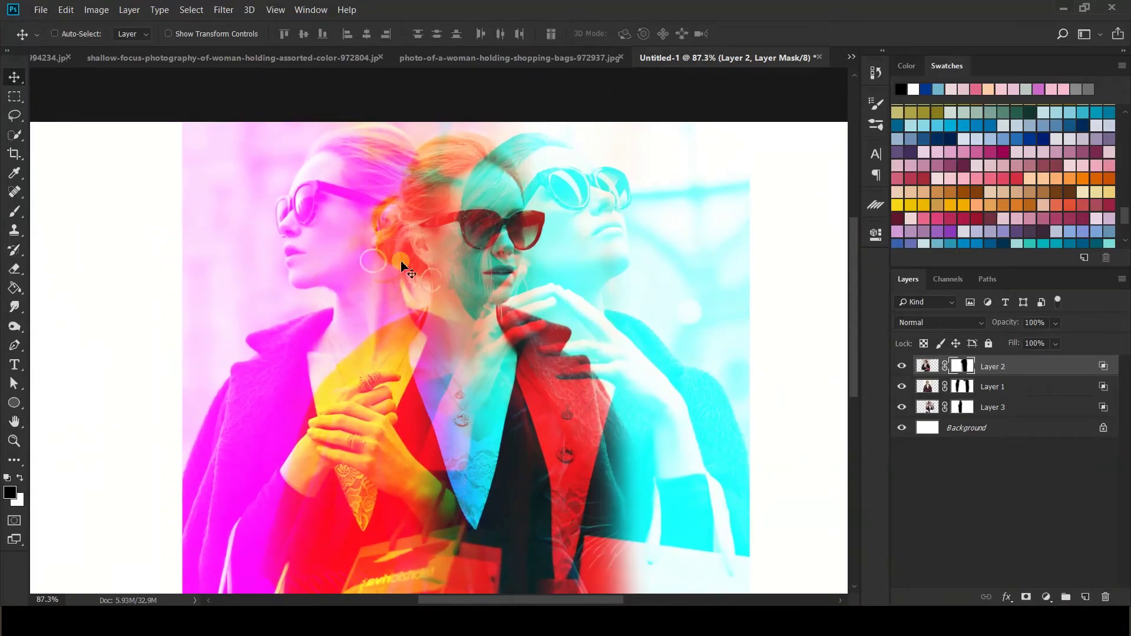
{"action": "scroll", "coordinate": [386, 261], "scroll_direction": "down", "scroll_amount": 5}
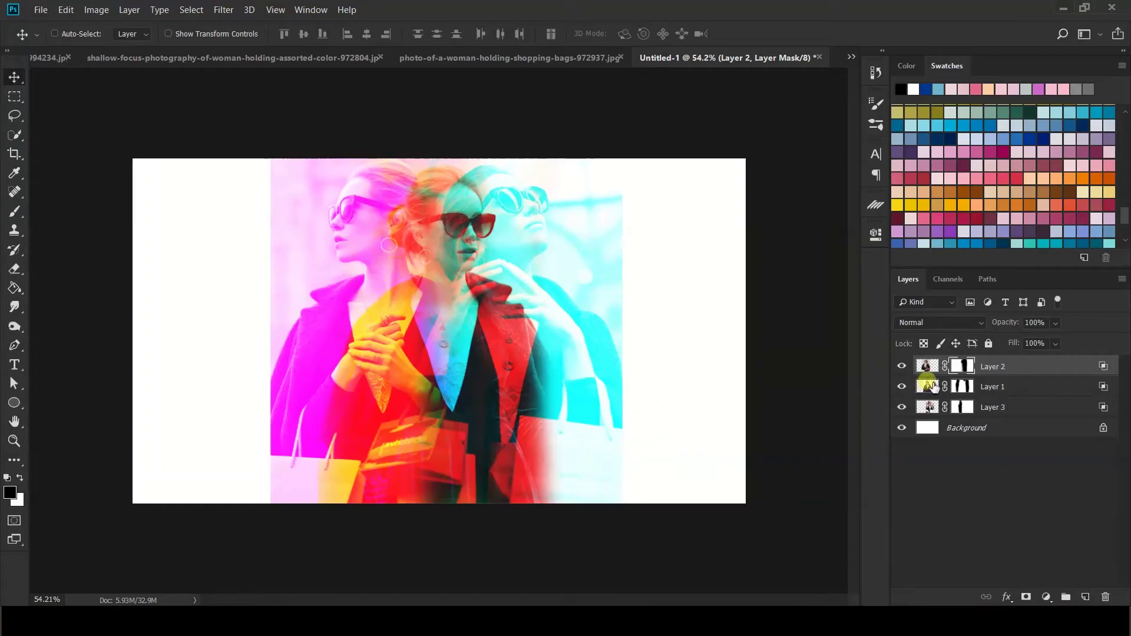
{"action": "scroll", "coordinate": [509, 241], "scroll_direction": "up", "scroll_amount": 2}
Add a new layer directly above the Background and fill it with light pink using the Paint Bucket.
{"action": "left_click", "coordinate": [988, 433]}
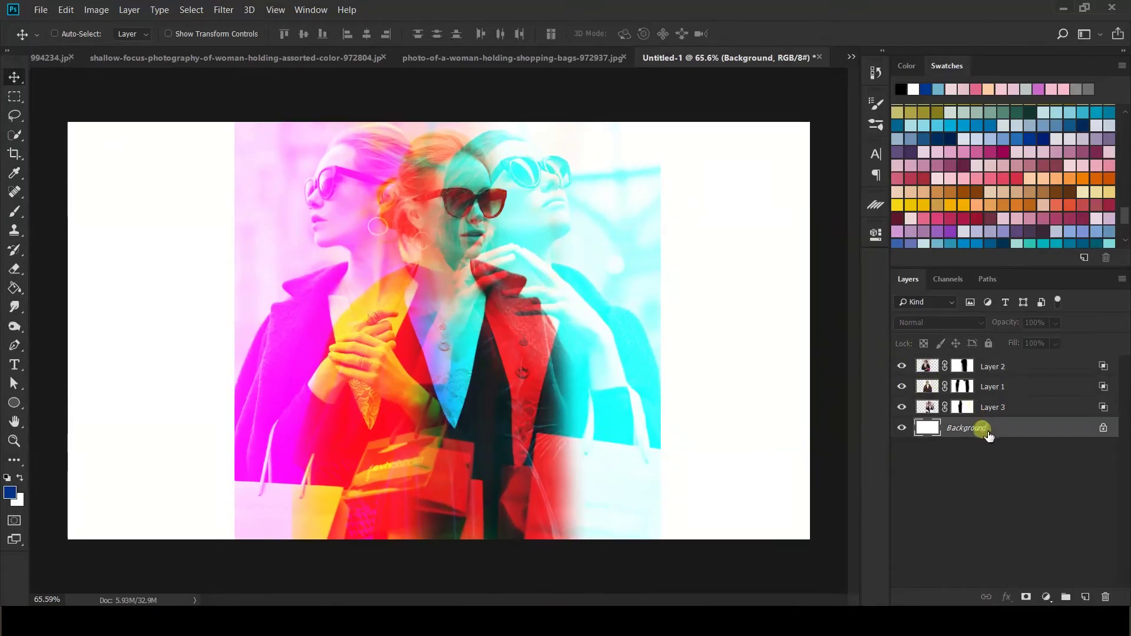
{"action": "left_click", "coordinate": [1085, 597]}
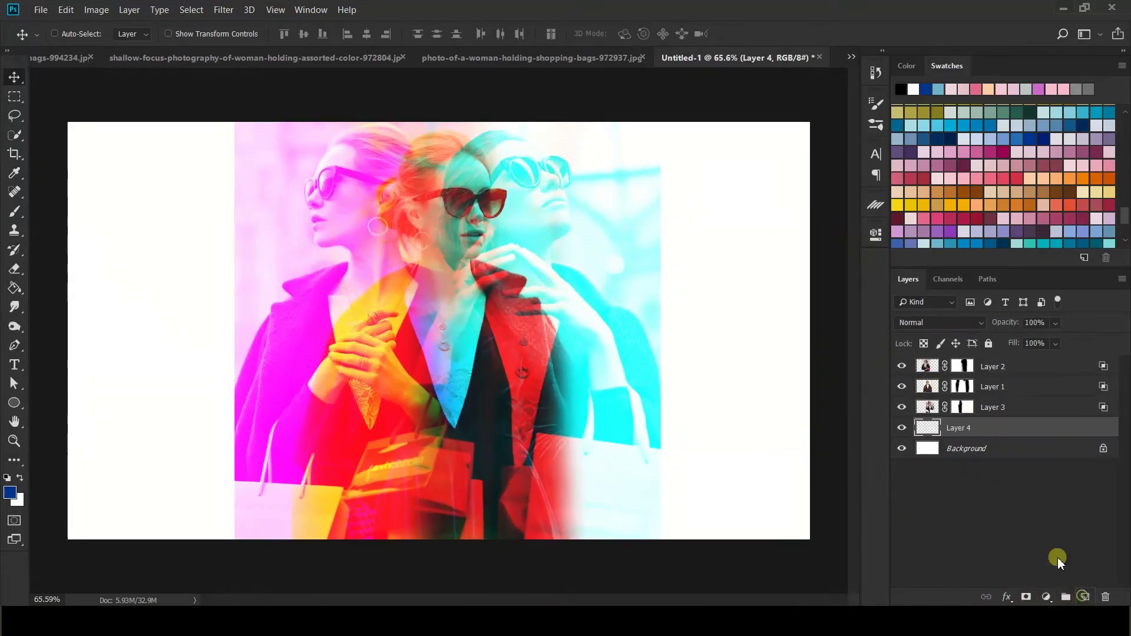
{"action": "left_click", "coordinate": [15, 288]}
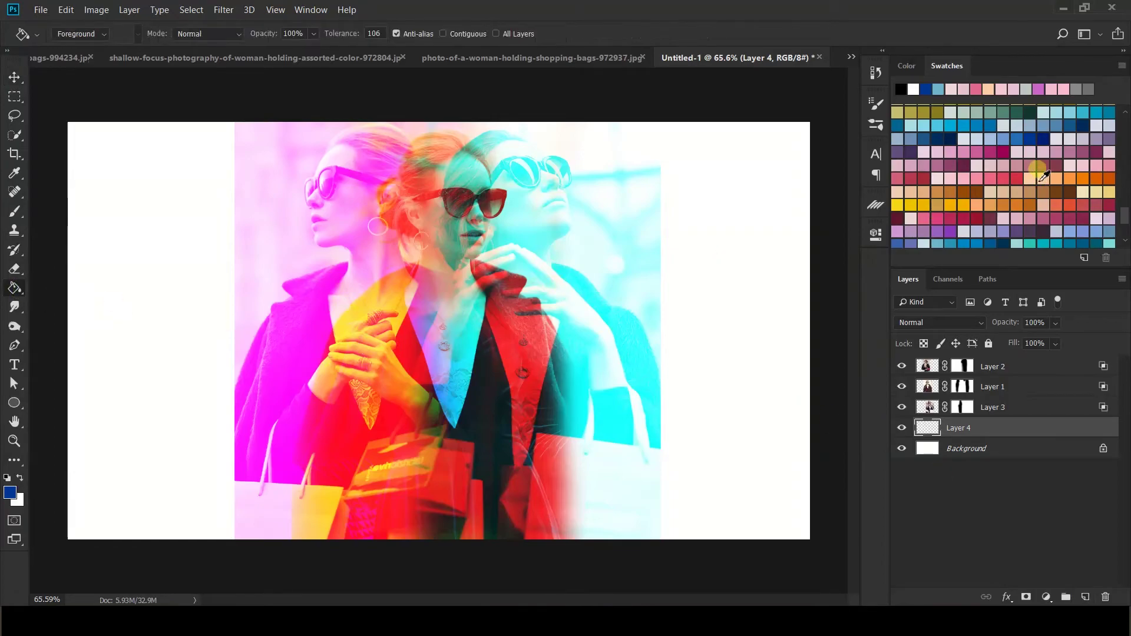
{"action": "left_click", "coordinate": [951, 155]}
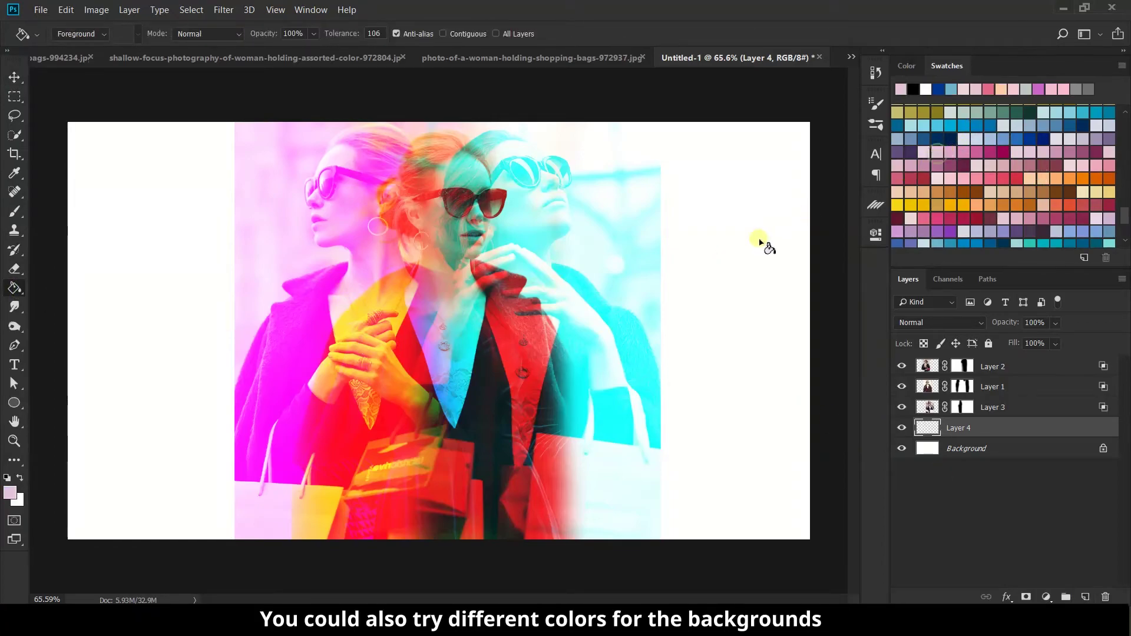
{"action": "left_click", "coordinate": [760, 241]}
{"action": "scroll", "coordinate": [501, 148], "scroll_direction": "up", "scroll_amount": 2}
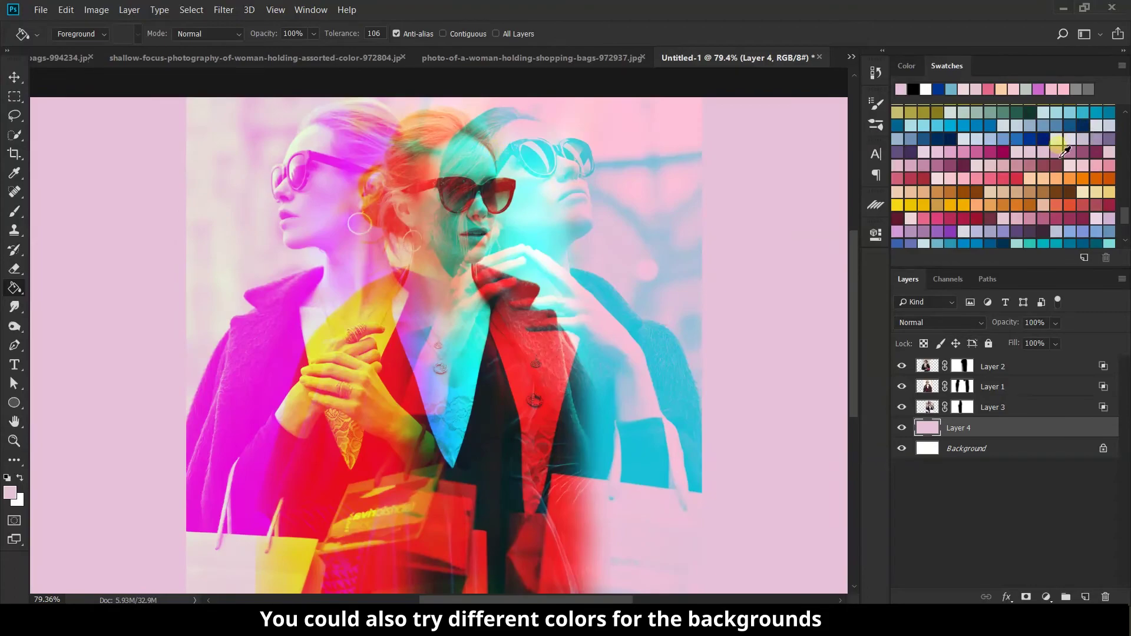
Try a salmon-pink fill on Layer 4 as the background color.
{"action": "scroll", "coordinate": [1063, 154], "scroll_direction": "up", "scroll_amount": 3}
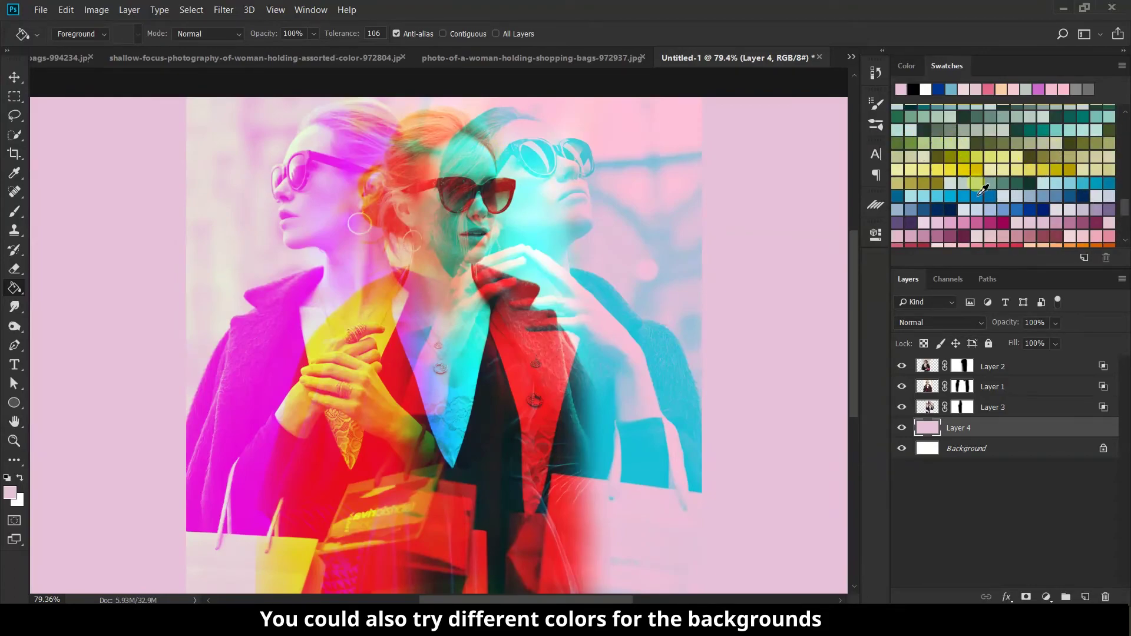
{"action": "scroll", "coordinate": [982, 184], "scroll_direction": "down", "scroll_amount": 2}
{"action": "left_click", "coordinate": [976, 213]}
{"action": "left_click", "coordinate": [790, 276]}
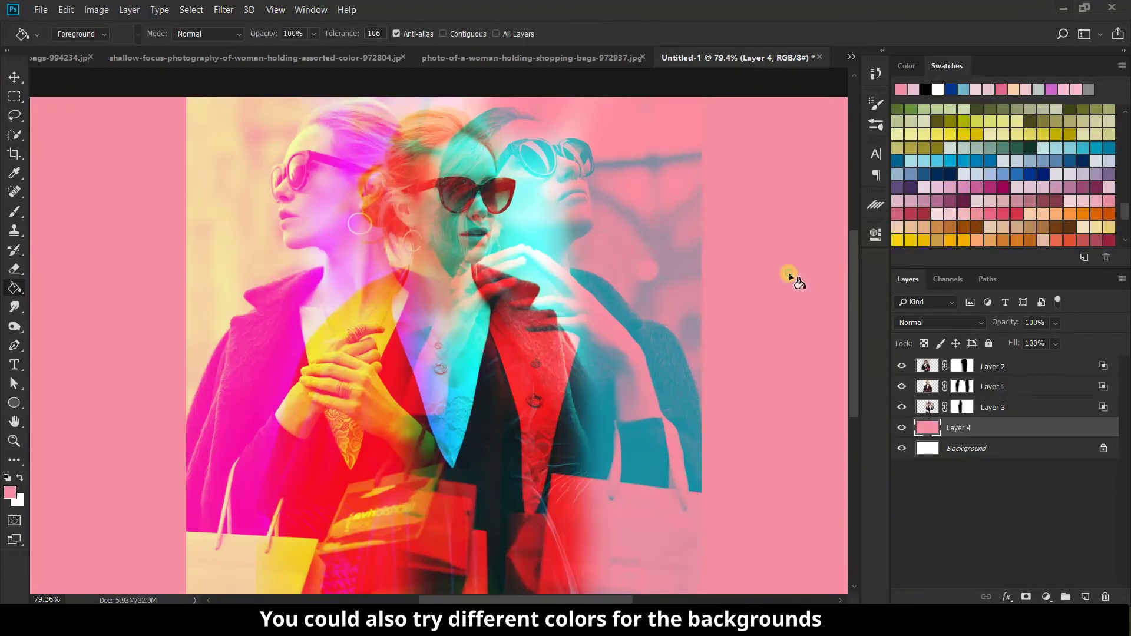
Try a lavender fill and a mint-green fill on Layer 4 behind the photos.
{"action": "scroll", "coordinate": [977, 176], "scroll_direction": "down", "scroll_amount": 3}
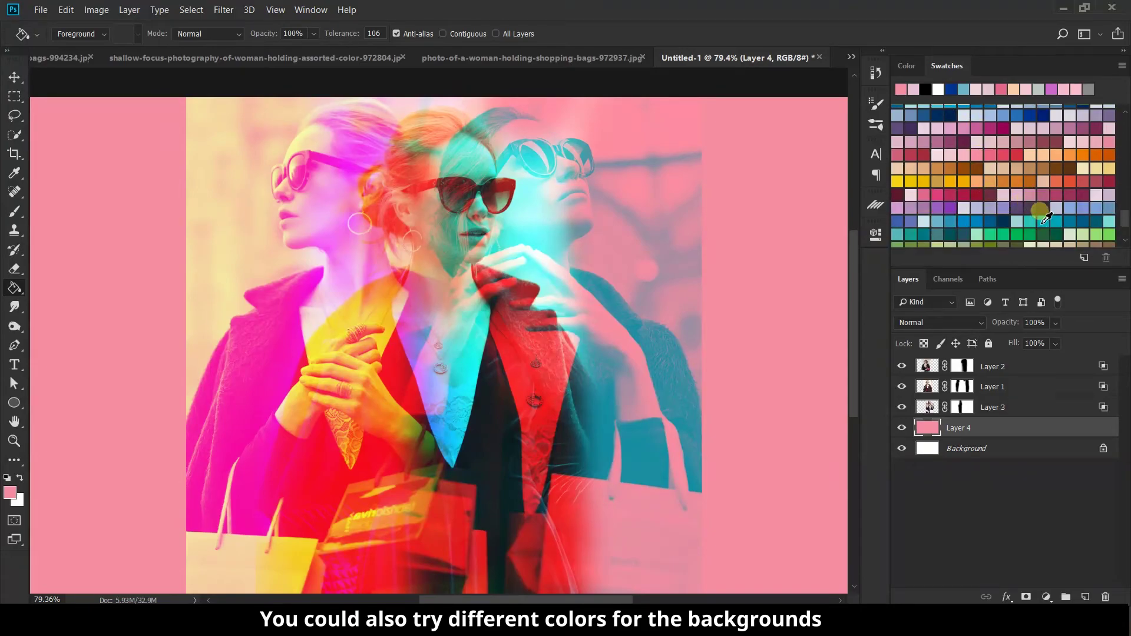
{"action": "left_click", "coordinate": [989, 209]}
{"action": "left_click", "coordinate": [834, 235]}
{"action": "scroll", "coordinate": [759, 245], "scroll_direction": "down", "scroll_amount": 1}
{"action": "scroll", "coordinate": [967, 194], "scroll_direction": "down", "scroll_amount": 2}
{"action": "left_click", "coordinate": [977, 200]}
{"action": "left_click", "coordinate": [743, 243]}
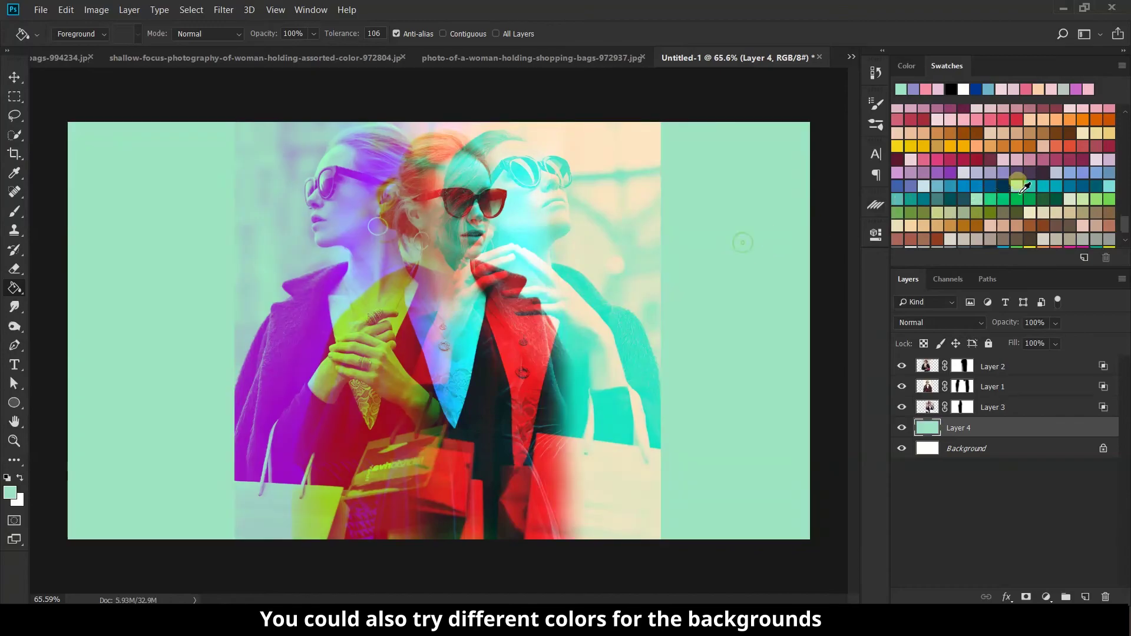
Try a light grey fill and a crimson fill on Layer 4.
{"action": "scroll", "coordinate": [1025, 187], "scroll_direction": "down", "scroll_amount": 2}
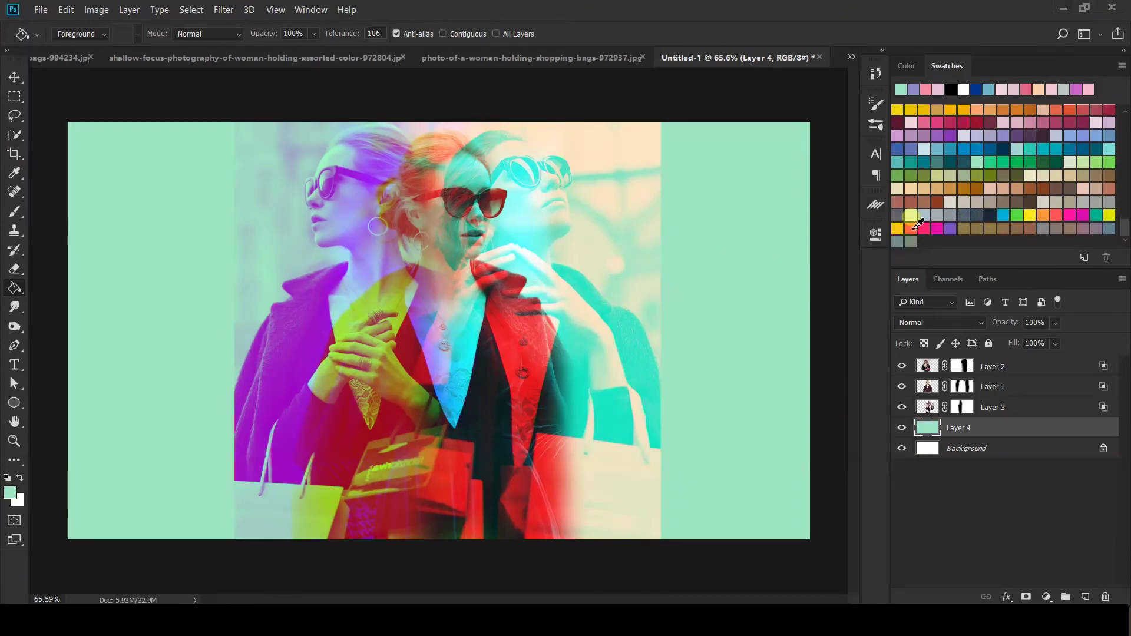
{"action": "left_click", "coordinate": [916, 224]}
{"action": "left_click", "coordinate": [741, 239]}
{"action": "scroll", "coordinate": [1017, 159], "scroll_direction": "up", "scroll_amount": 1}
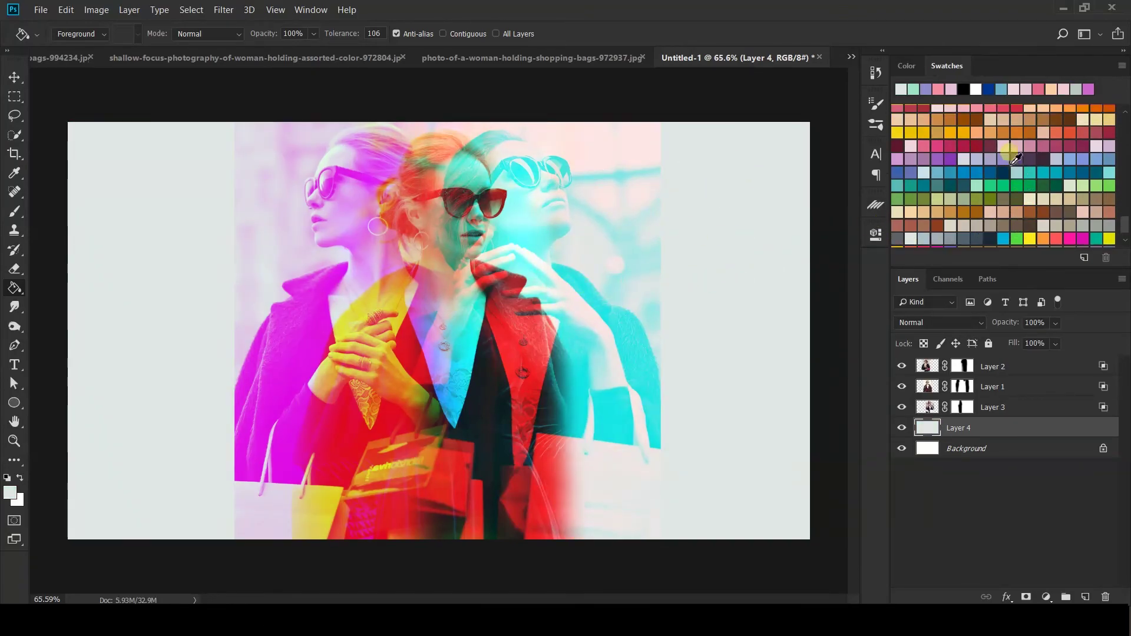
{"action": "scroll", "coordinate": [1008, 156], "scroll_direction": "up", "scroll_amount": 2}
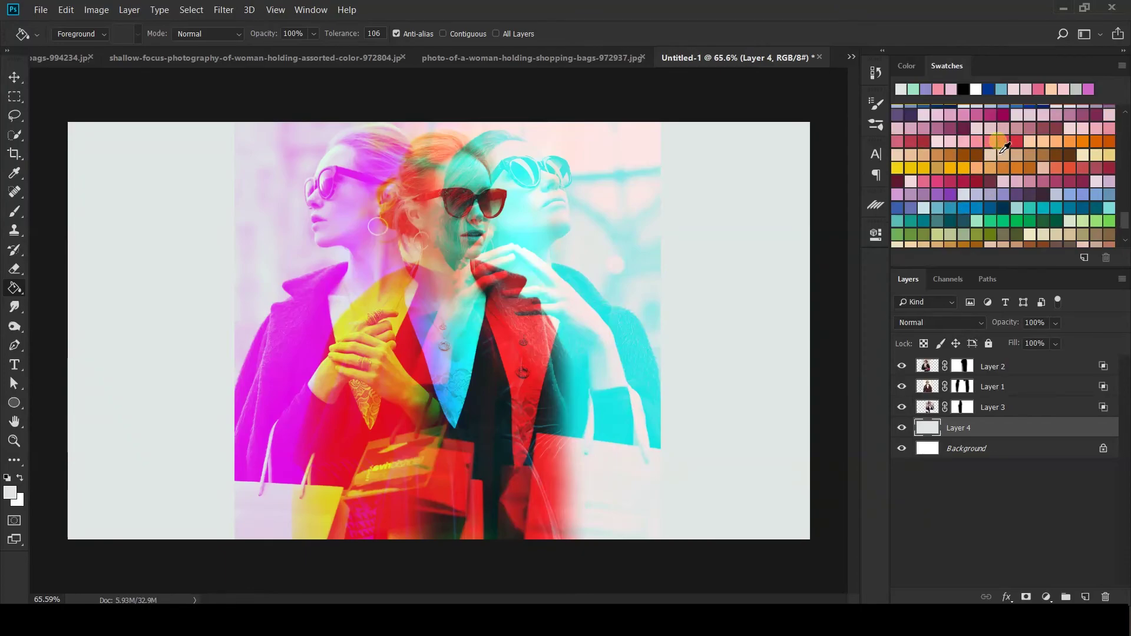
{"action": "left_click", "coordinate": [1000, 146]}
{"action": "left_click", "coordinate": [758, 245]}
Try a medium-blue fill on Layer 4 for the background.
{"action": "scroll", "coordinate": [995, 163], "scroll_direction": "up", "scroll_amount": 5}
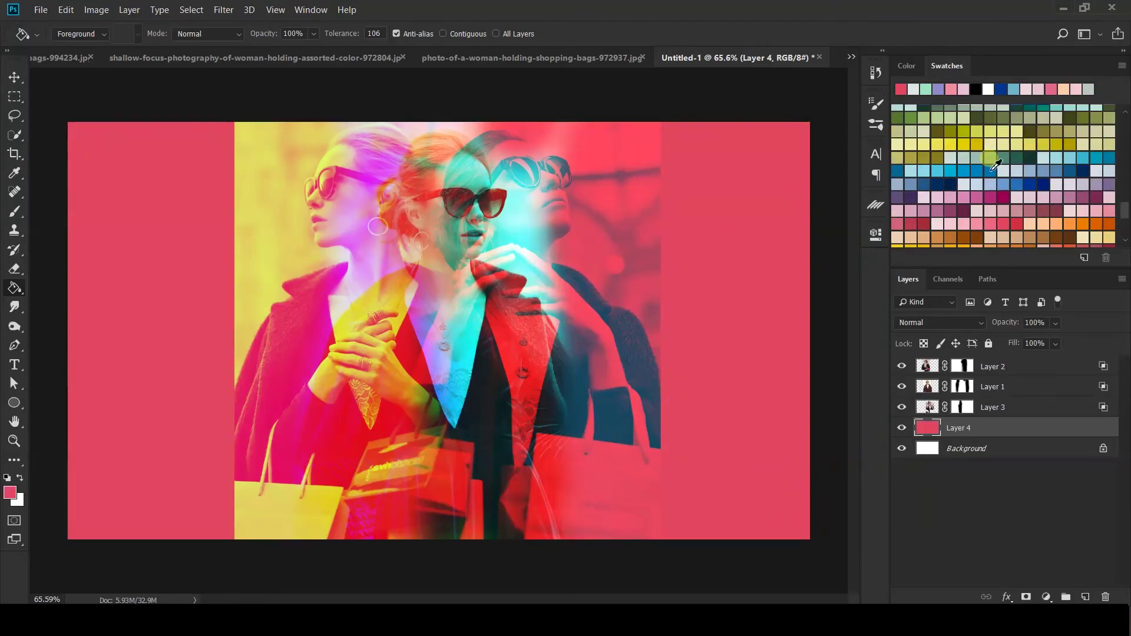
{"action": "left_click", "coordinate": [1015, 160]}
{"action": "left_click", "coordinate": [1017, 183]}
{"action": "left_click", "coordinate": [737, 281]}
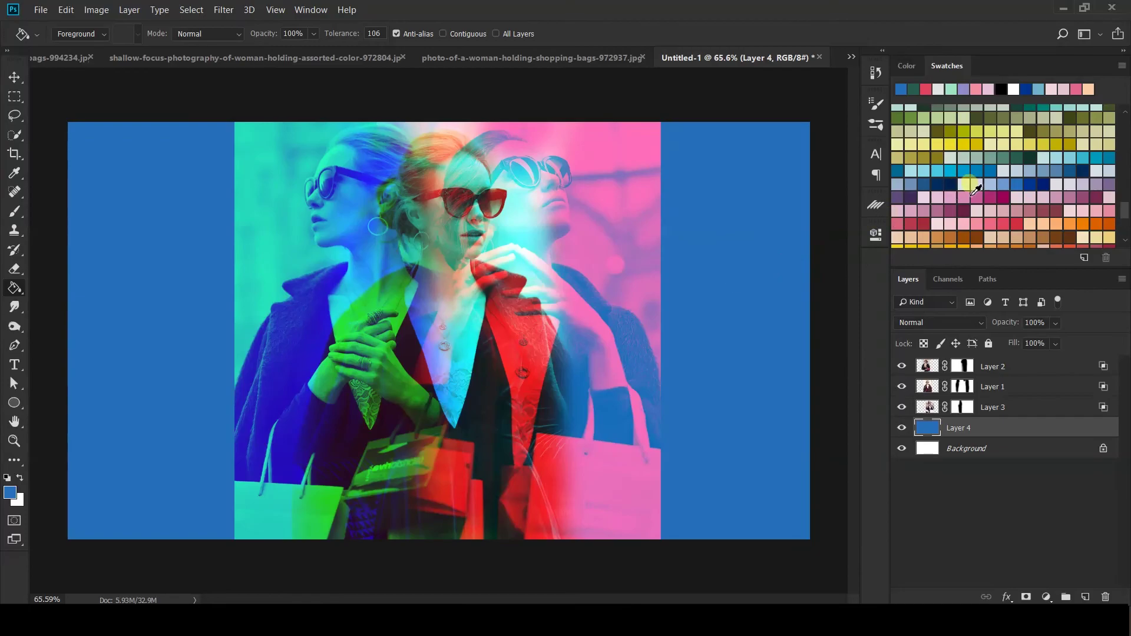
Fill Layer 4 with a pale blue-grey swatch as the background and inspect the composite up close.
{"action": "left_click", "coordinate": [973, 184]}
{"action": "left_click", "coordinate": [751, 265]}
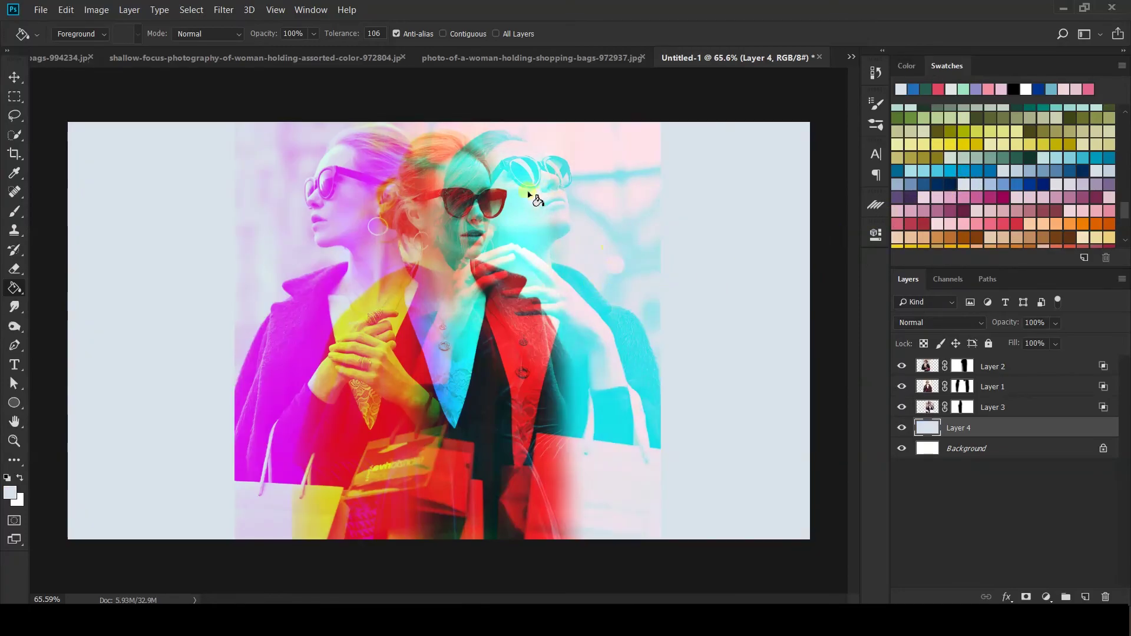
{"action": "scroll", "coordinate": [518, 201], "scroll_direction": "up", "scroll_amount": 2}
{"action": "scroll", "coordinate": [638, 300], "scroll_direction": "down", "scroll_amount": 1}
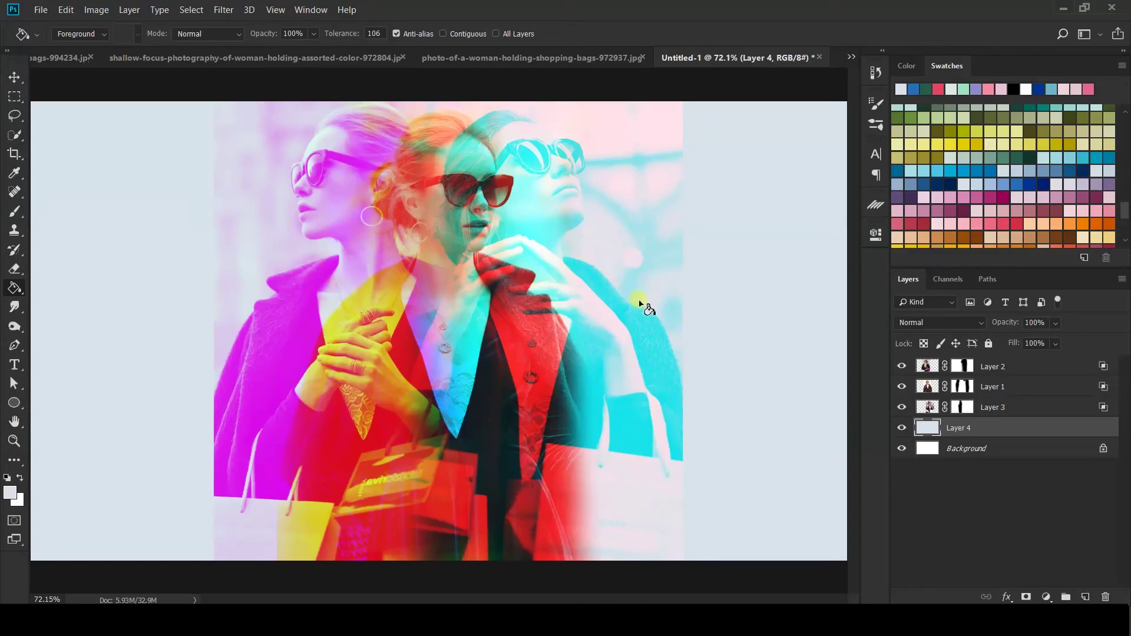
{"action": "scroll", "coordinate": [474, 169], "scroll_direction": "up", "scroll_amount": 2}
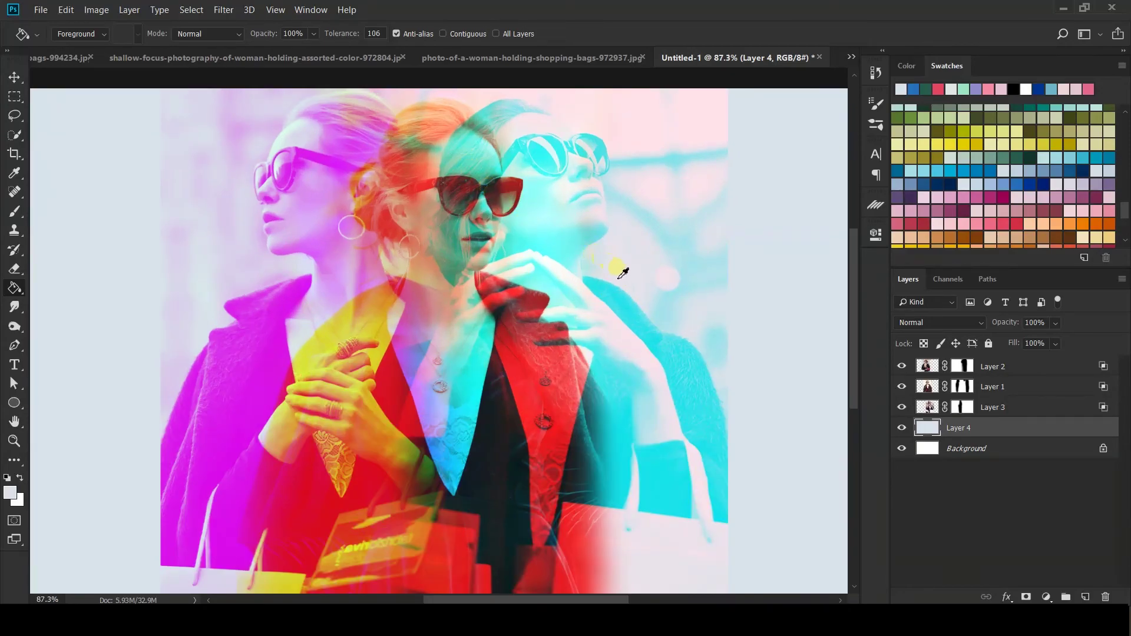